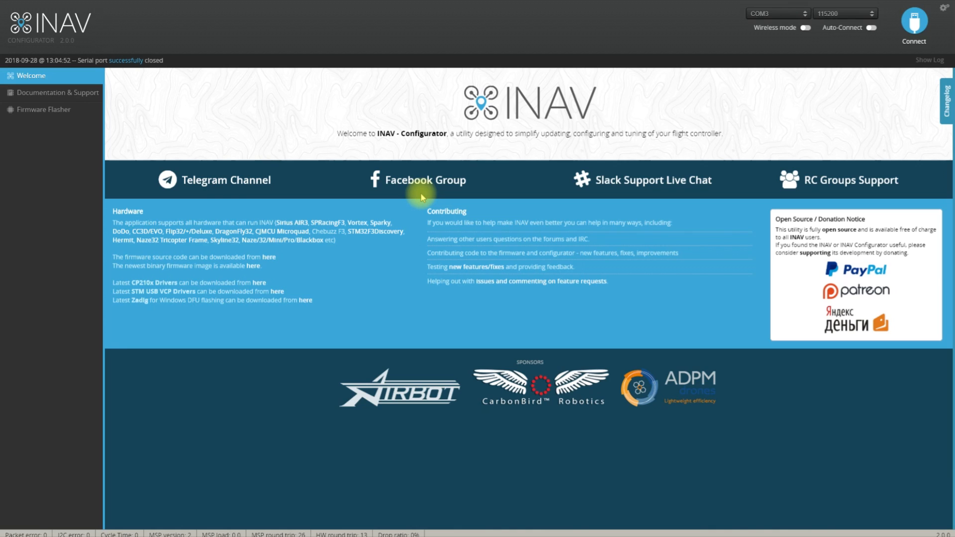
# Step: Connect to the flight controller on COM3 and start the six-position accelerometer calibration
pyautogui.click(914, 22)
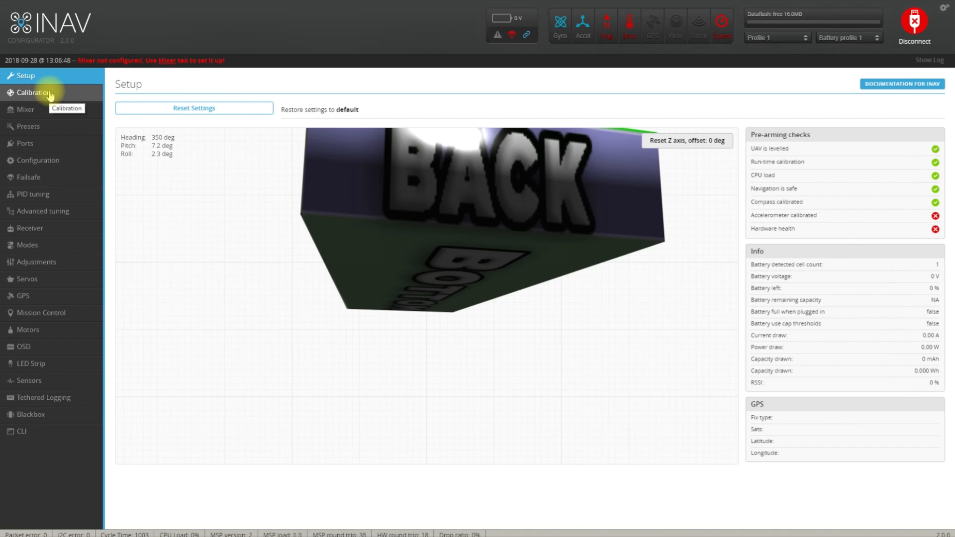
pyautogui.click(50, 95)
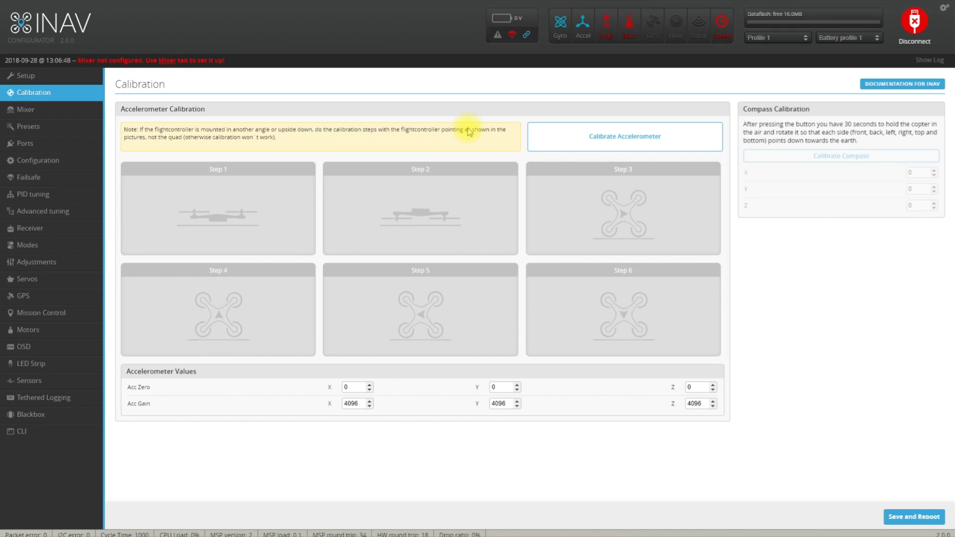
pyautogui.click(608, 134)
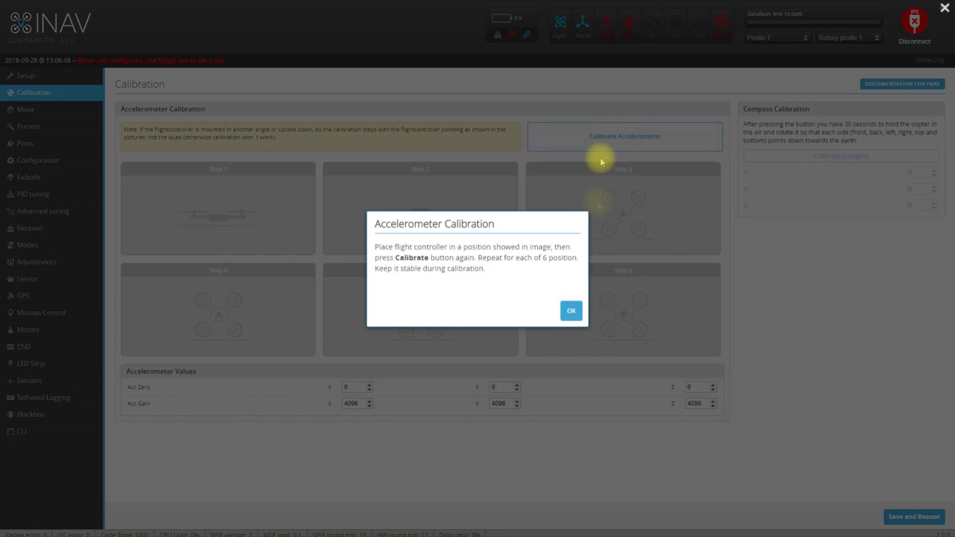
pyautogui.click(583, 311)
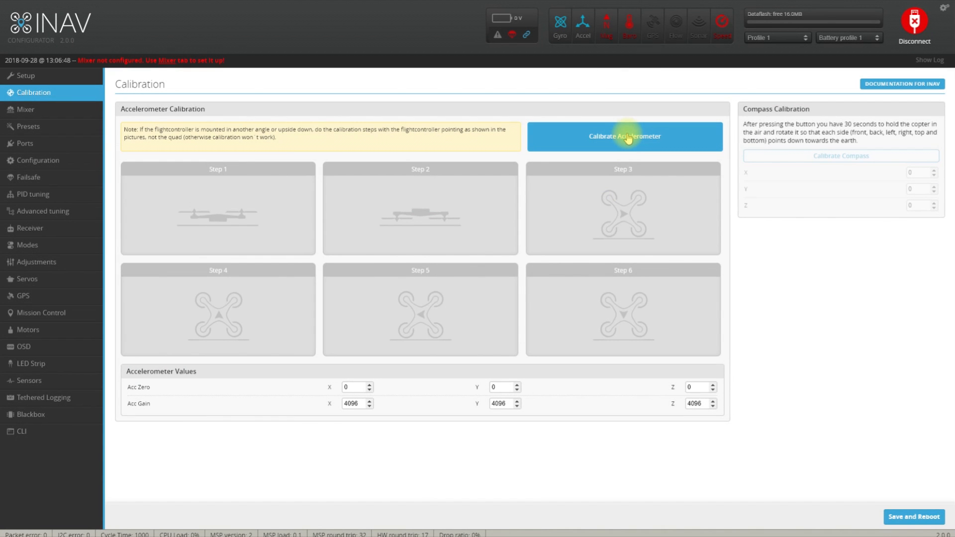
# Step: Calibrate the accelerometer in all six flight controller positions and save the calibration with a reboot
pyautogui.click(623, 138)
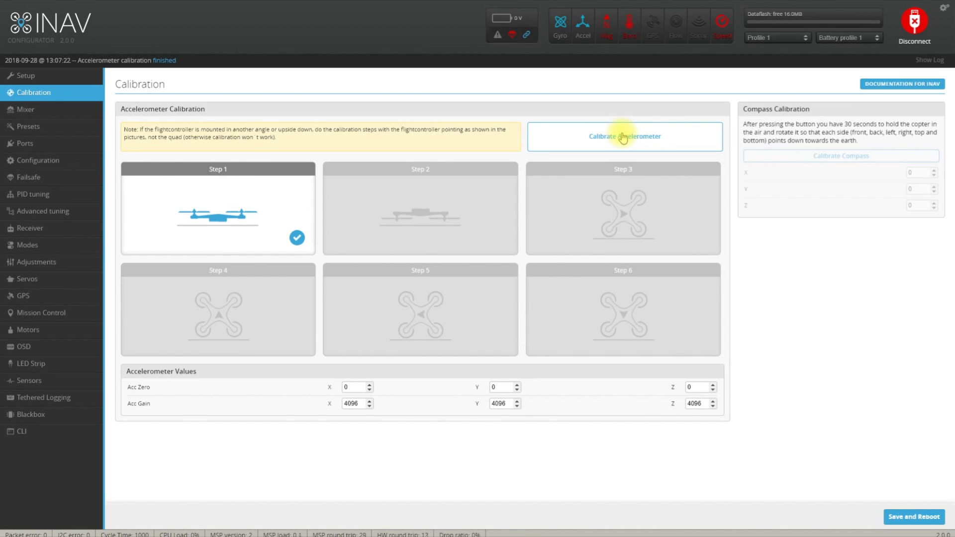
pyautogui.click(623, 138)
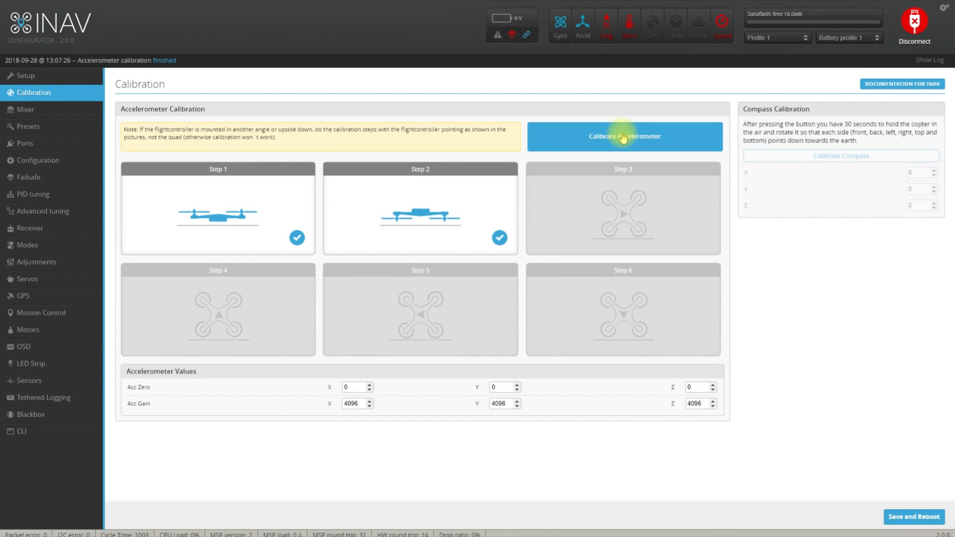
pyautogui.click(622, 137)
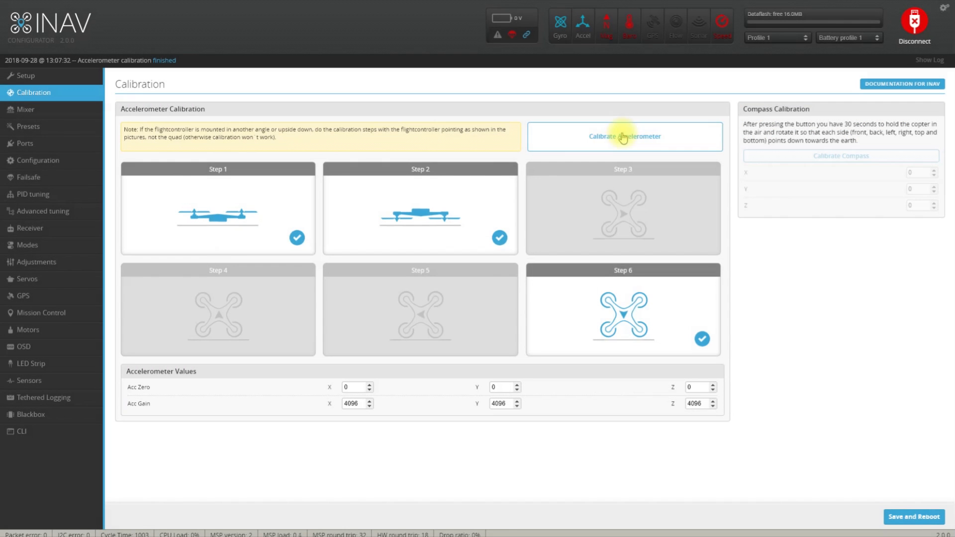
pyautogui.click(623, 136)
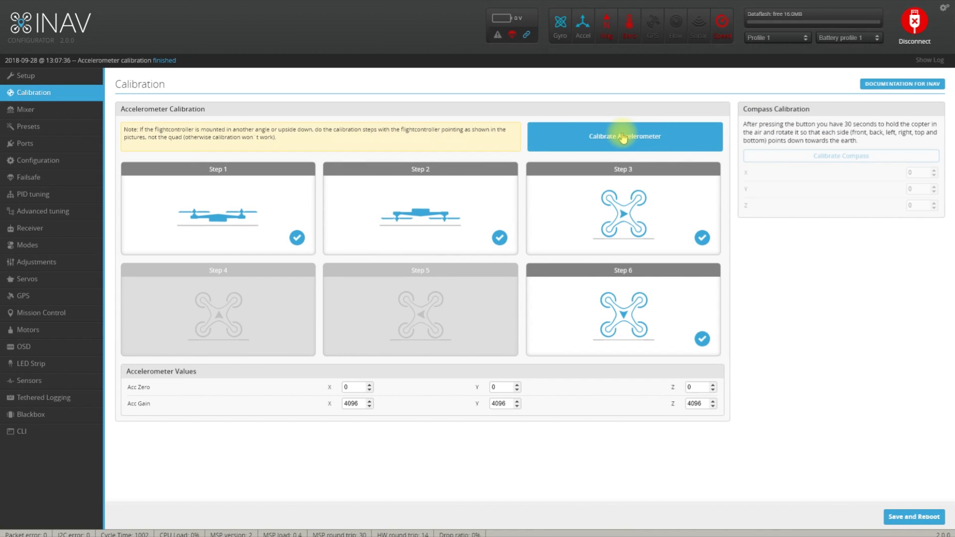
pyautogui.click(623, 137)
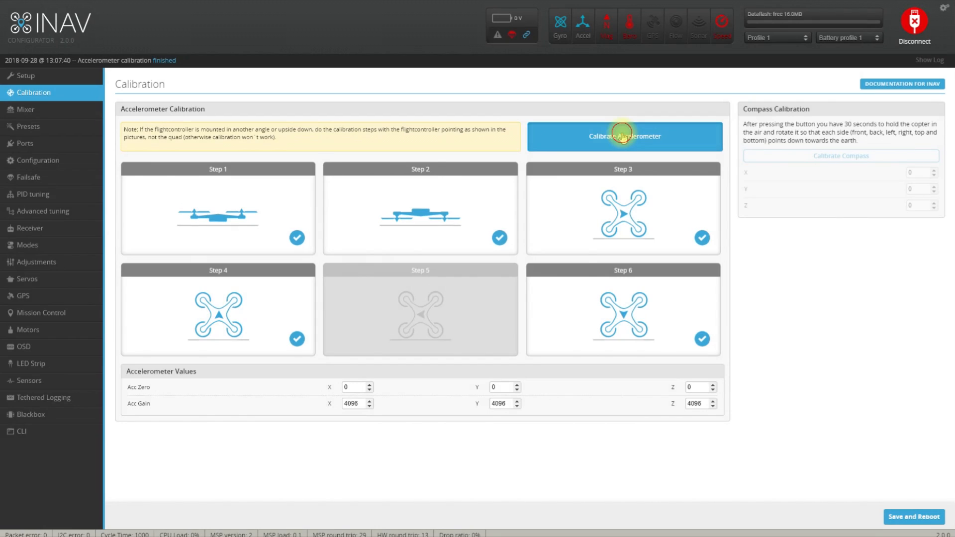
pyautogui.click(621, 134)
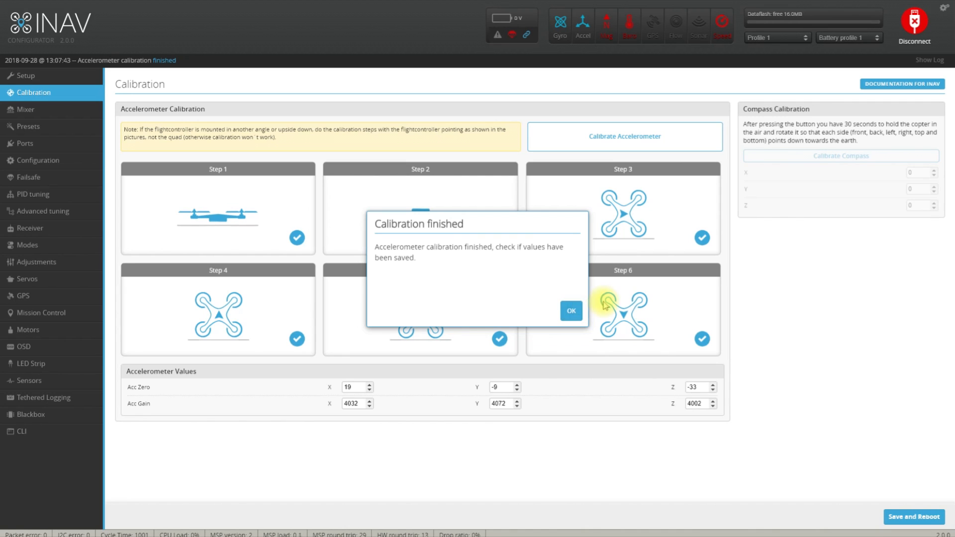
pyautogui.click(576, 315)
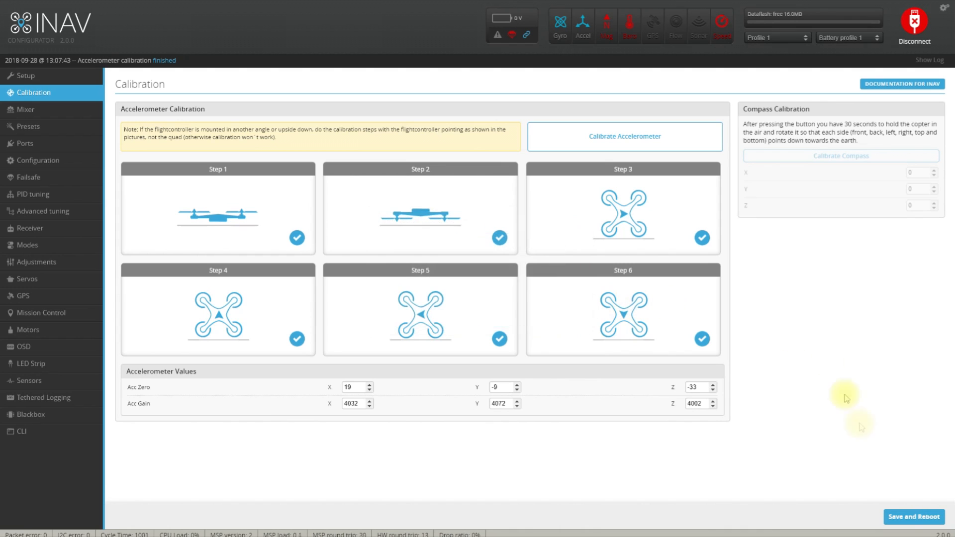
pyautogui.click(895, 517)
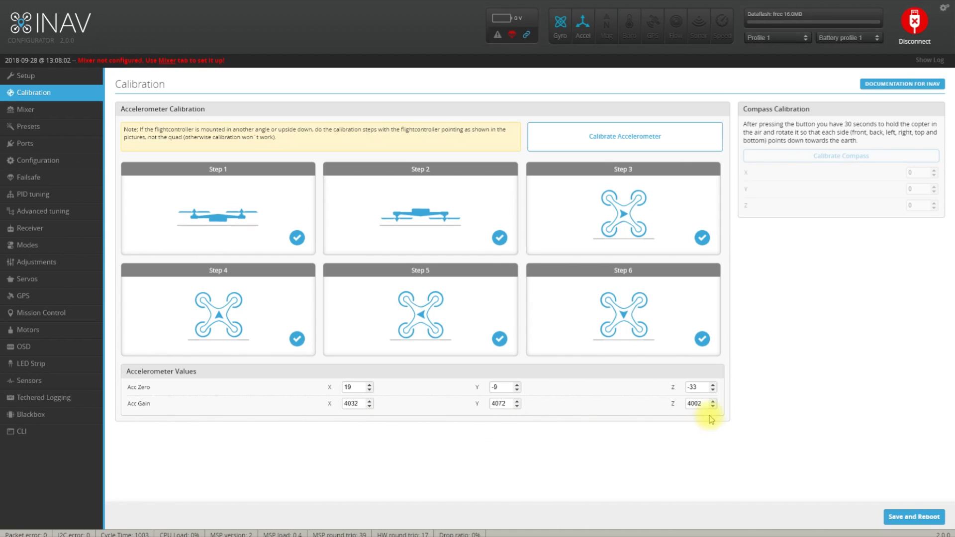
# Step: Set the mixer's platform type to Airplane and load the Flying Wing mixer preset
pyautogui.click(59, 110)
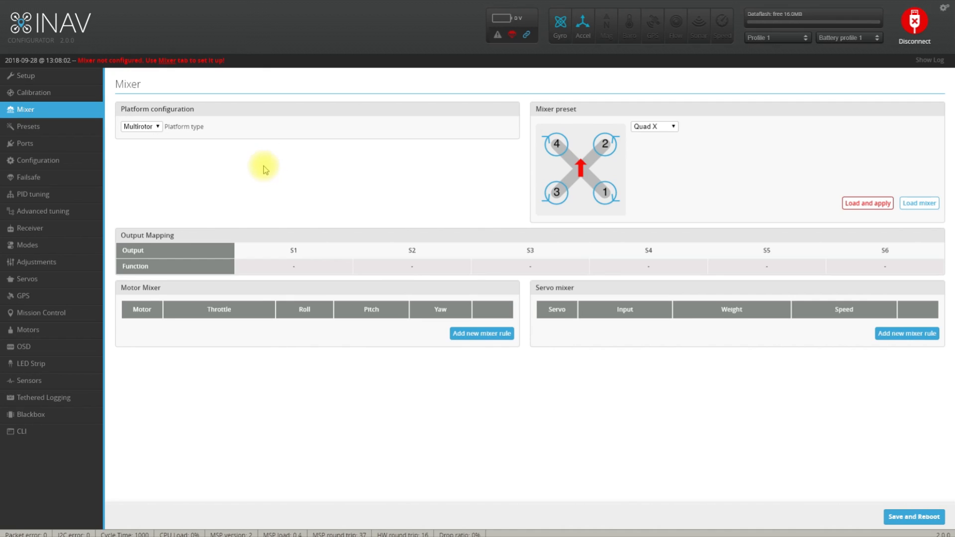
pyautogui.click(153, 128)
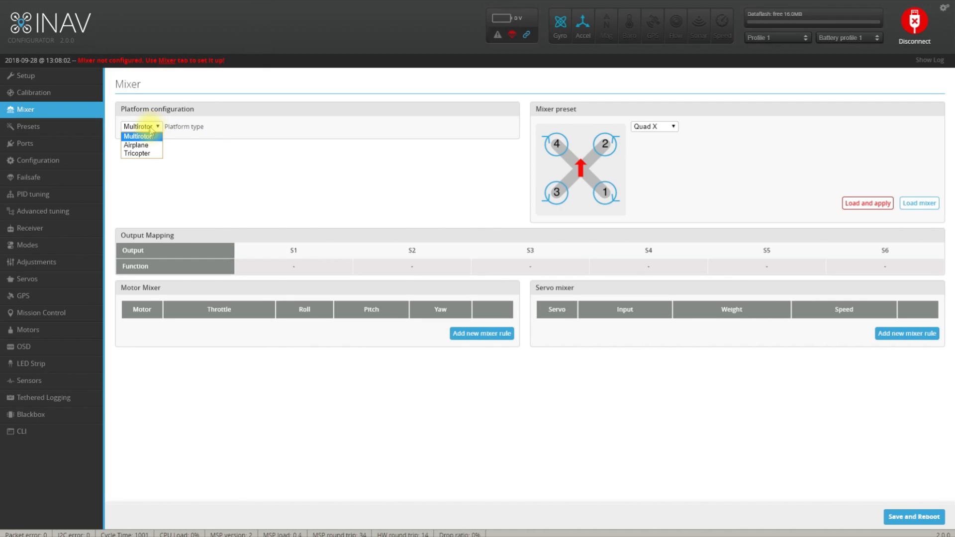
pyautogui.click(149, 144)
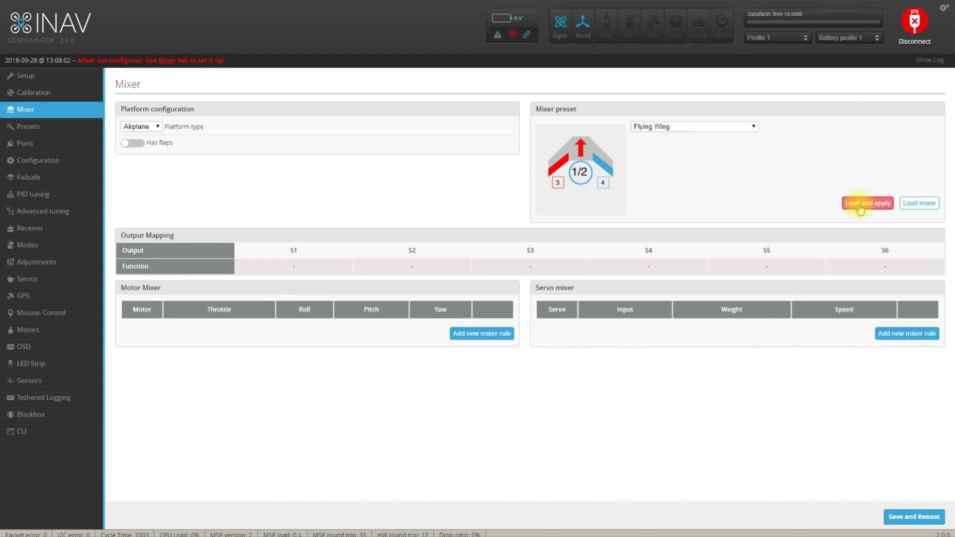
pyautogui.click(918, 203)
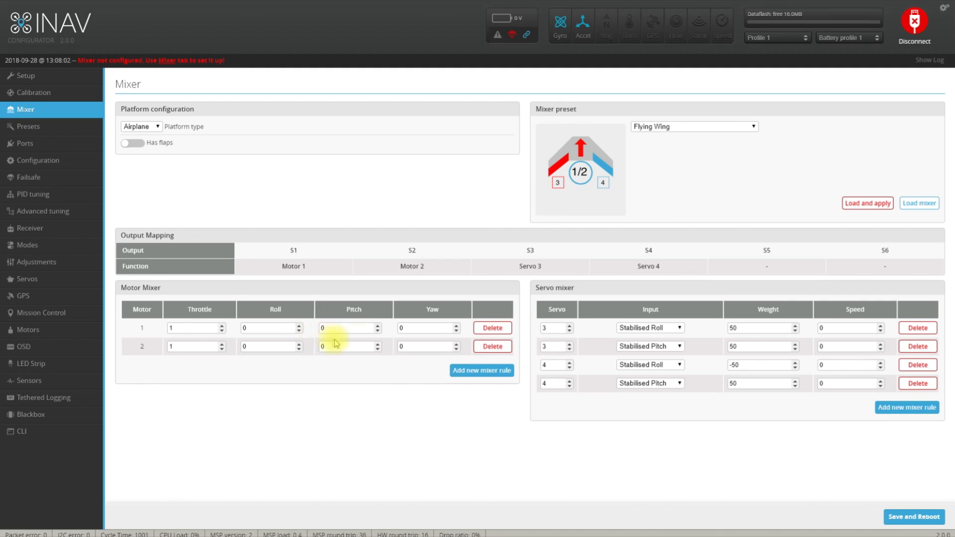
# Step: Delete the motor 2 rule from the motor mixer and save the mixer with a reboot
pyautogui.click(494, 346)
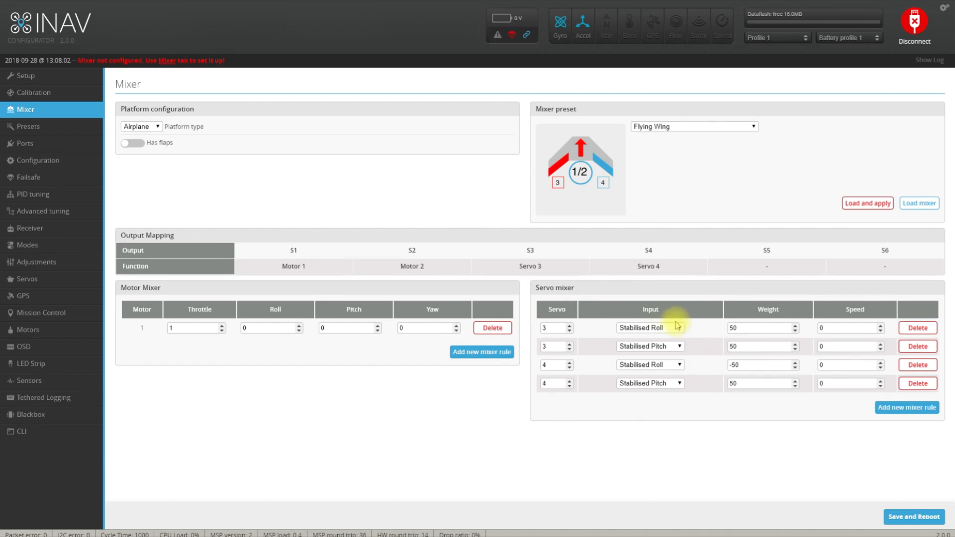
pyautogui.click(551, 327)
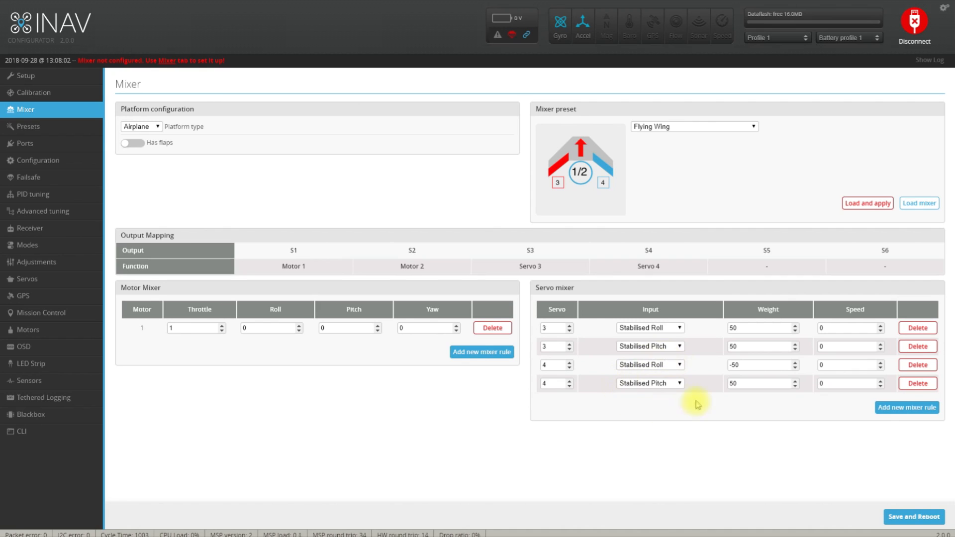
pyautogui.doubleClick(745, 328)
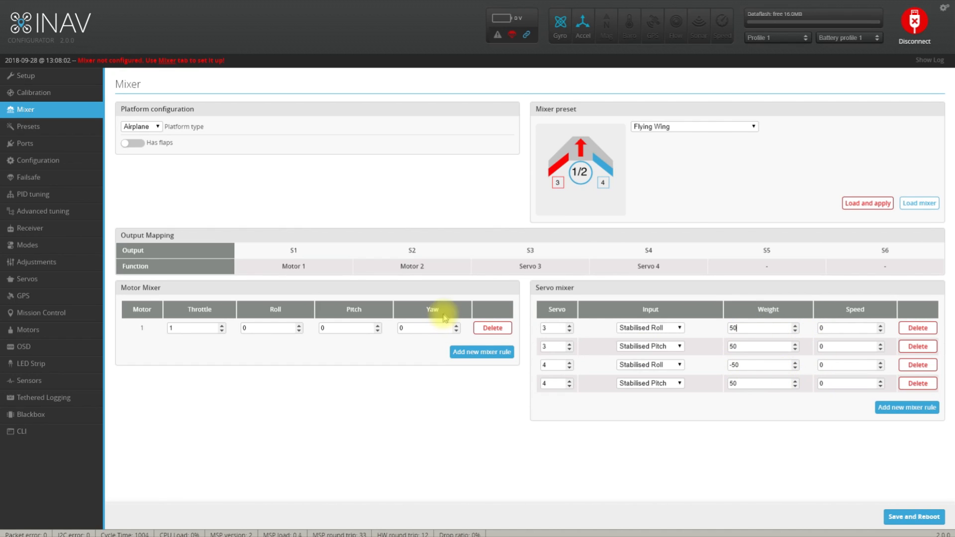
pyautogui.click(915, 517)
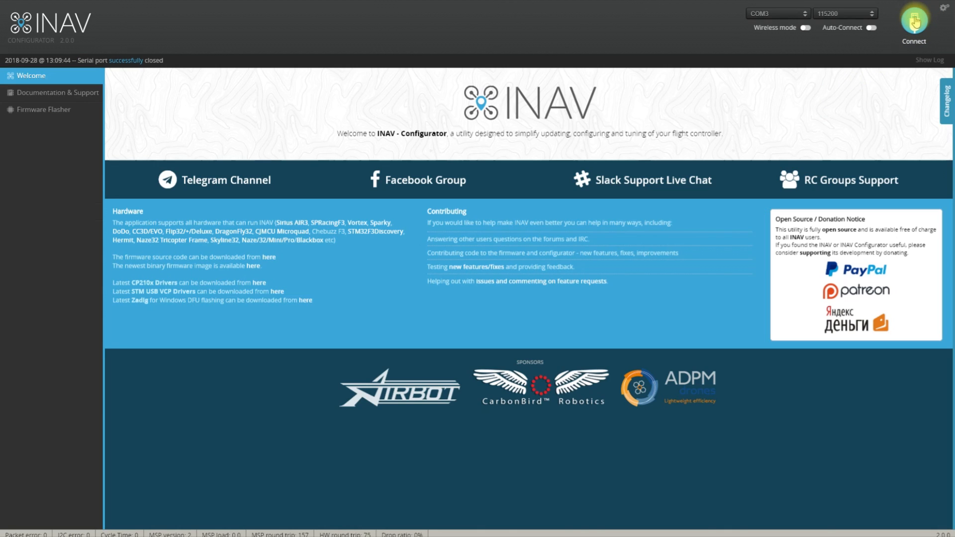
# Step: Reconnect to the flight controller on COM3 and view the available configuration presets
pyautogui.click(915, 20)
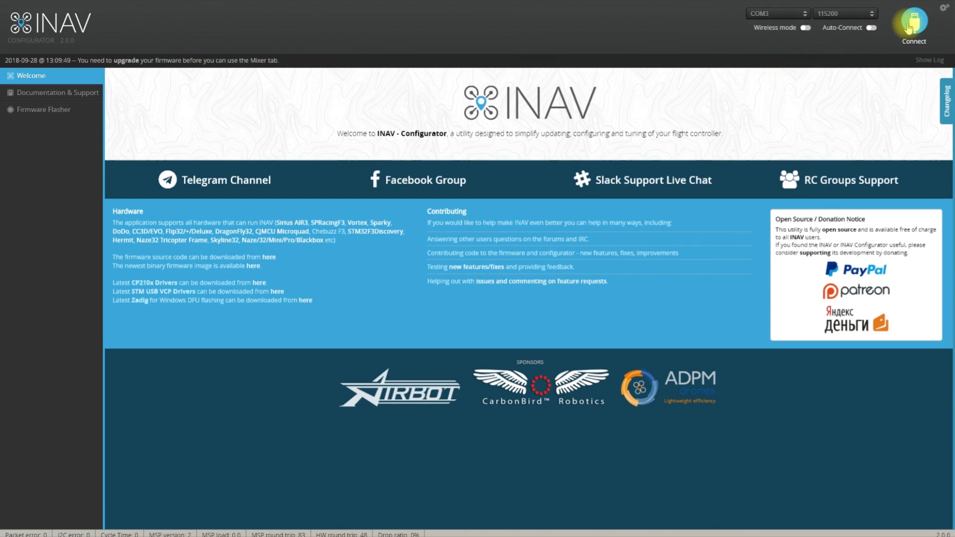
pyautogui.click(909, 25)
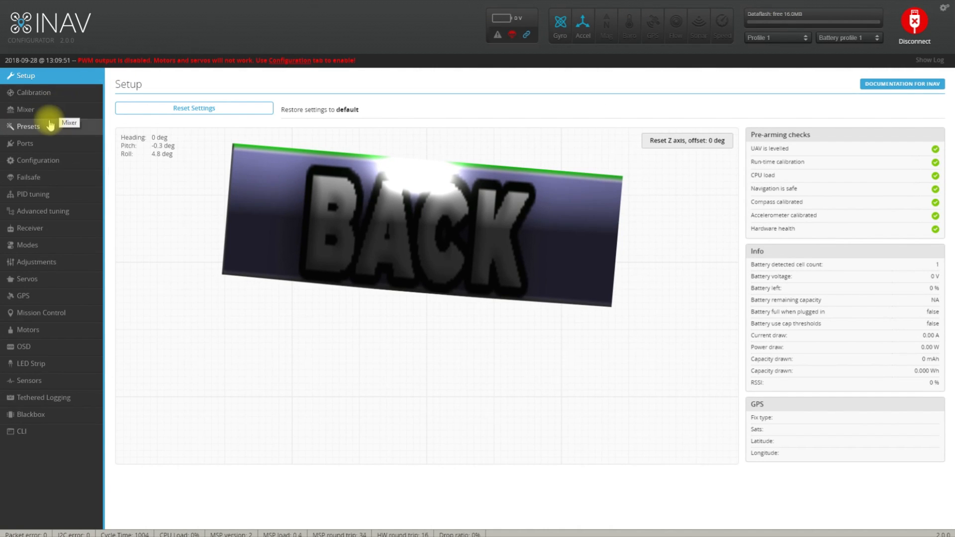
pyautogui.click(49, 125)
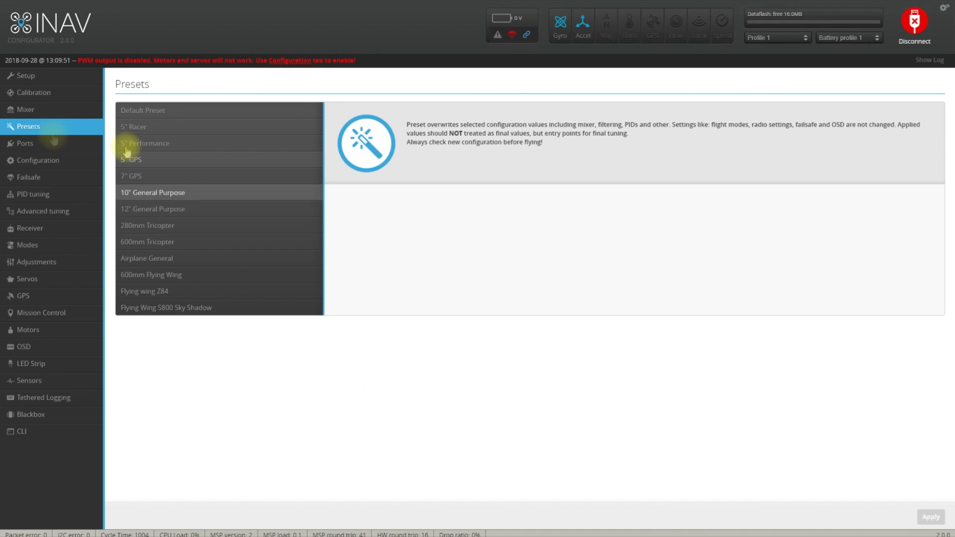
# Step: Enable Serial RX on UART6 and save the port settings with a reboot
pyautogui.click(34, 145)
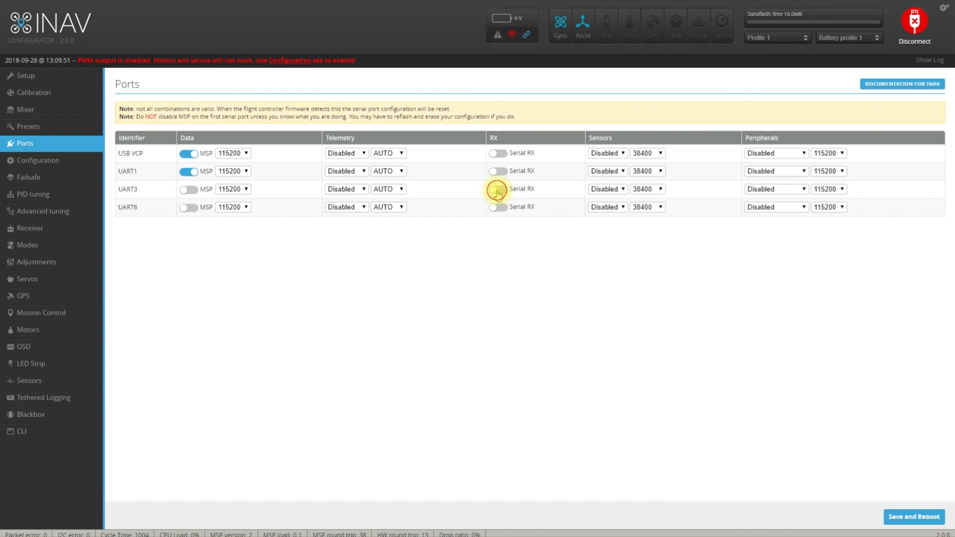
pyautogui.click(499, 208)
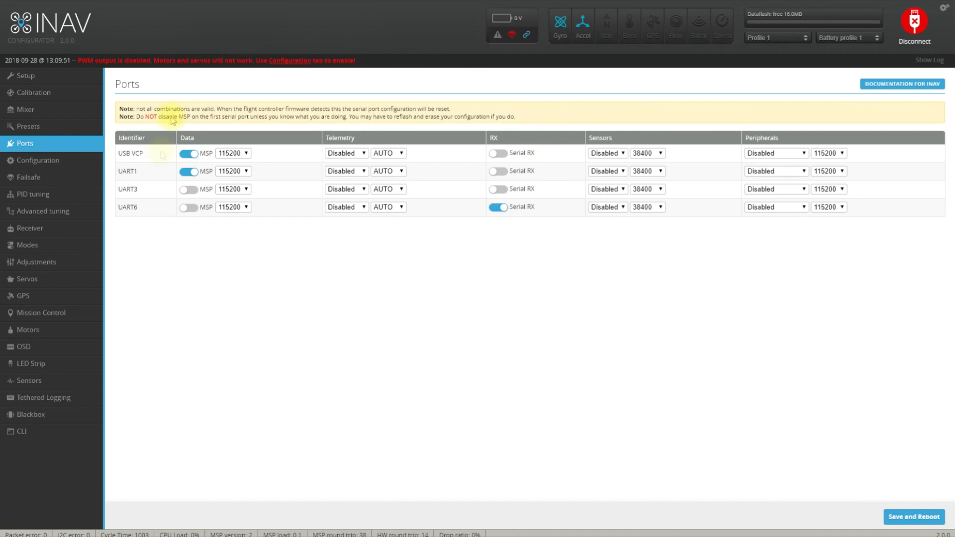
pyautogui.click(922, 525)
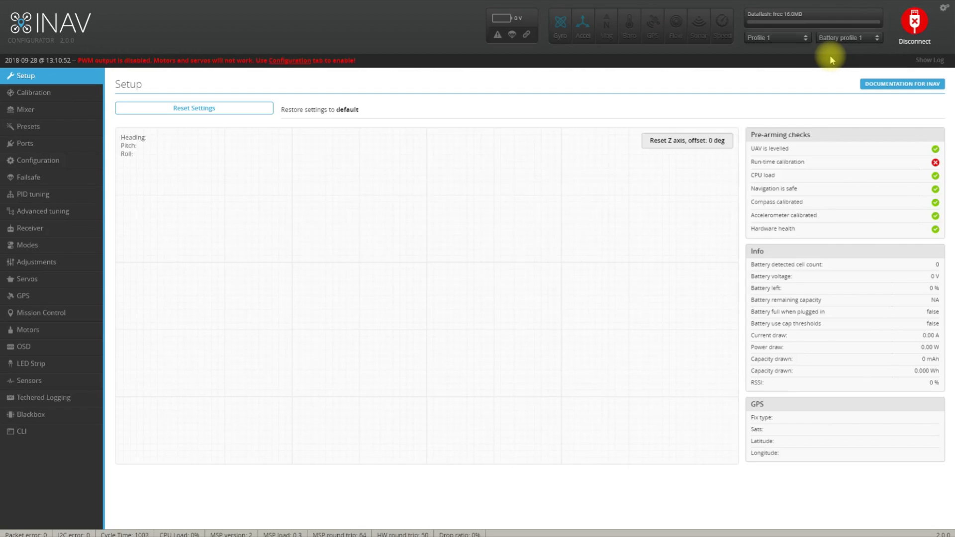
# Step: Try to set the receiver mode to Serial-based receiver (SPEKSAT, SBUS, SUMD) with SBUS as the serial receiver provider
pyautogui.click(28, 160)
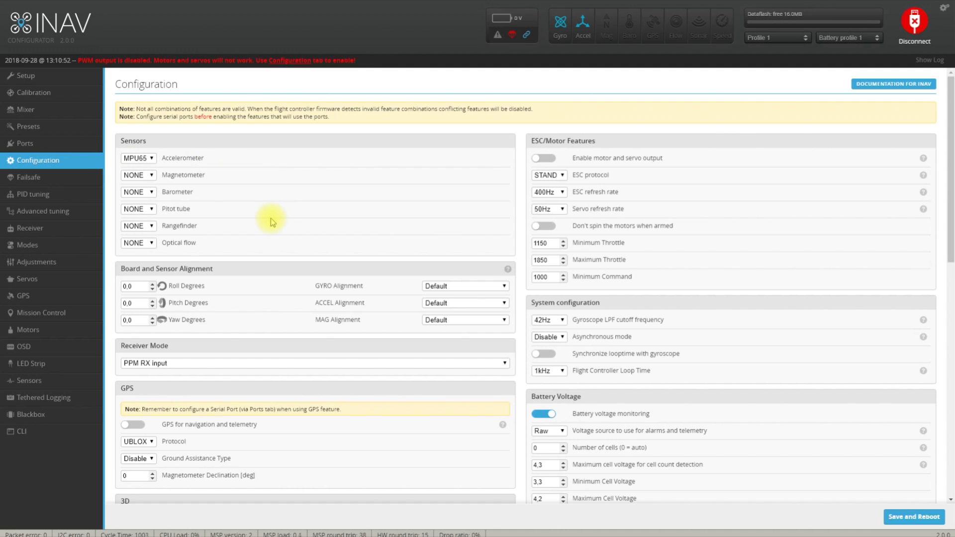
pyautogui.scroll(-2, 159, 251)
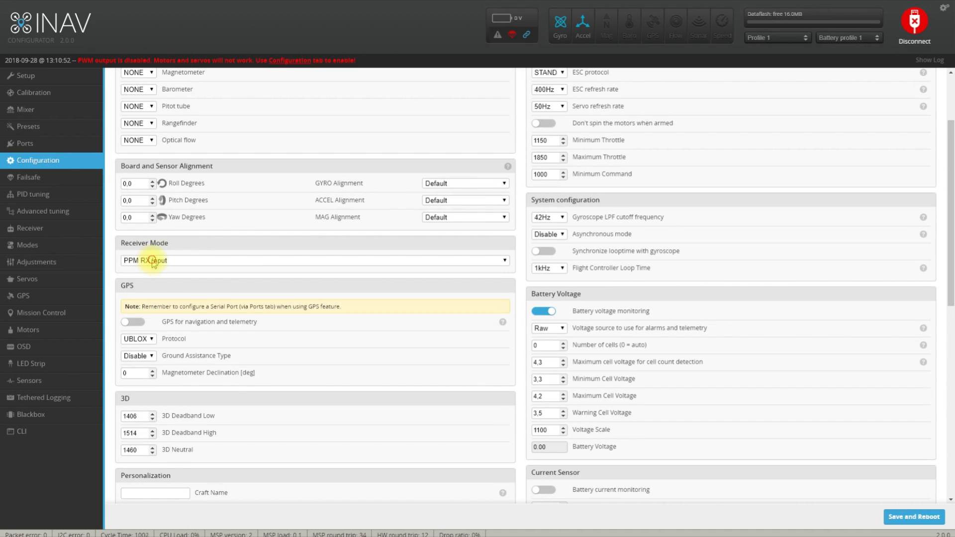
pyautogui.click(151, 261)
pyautogui.click(250, 271)
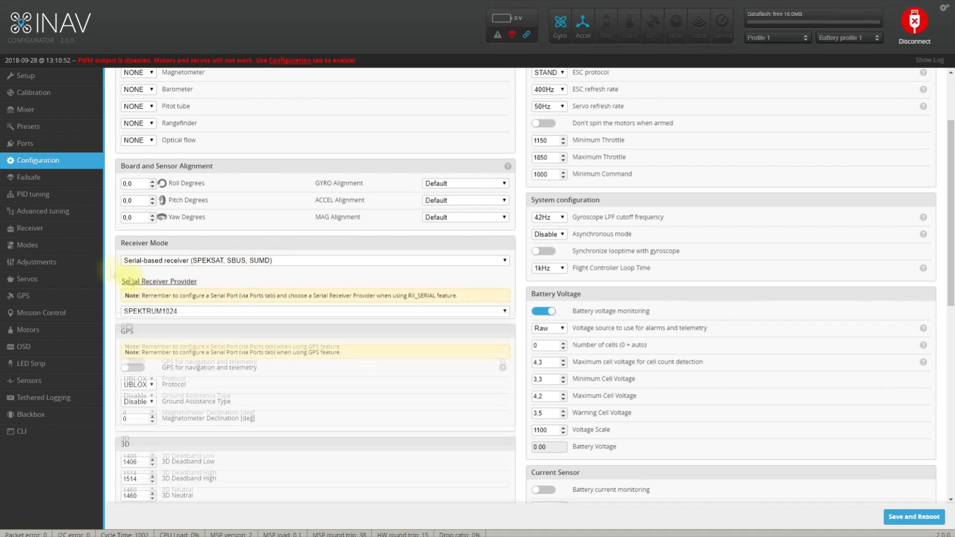
pyautogui.click(192, 311)
pyautogui.click(174, 340)
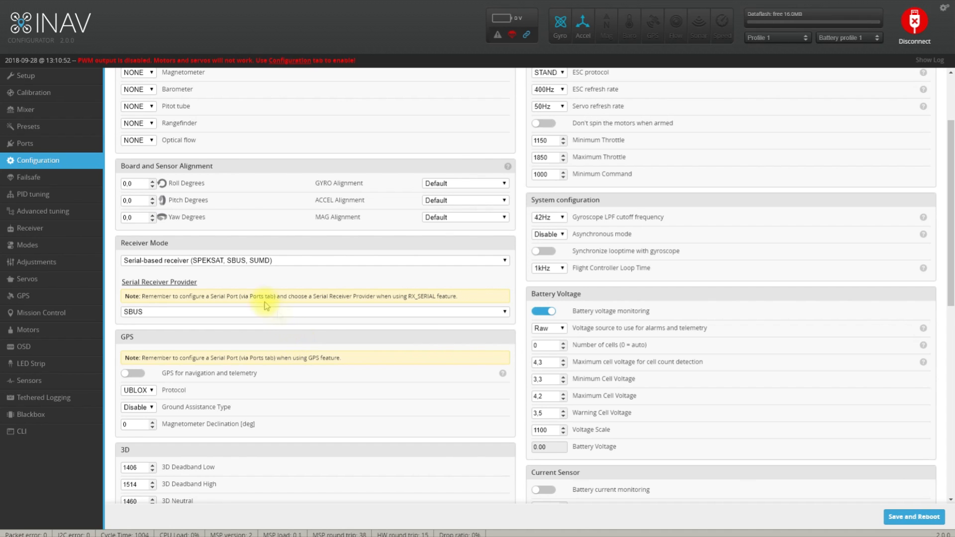
# Step: Examine the board alignment's yaw setting and check the flight controller's orientation on the 3D model
pyautogui.scroll(2, 259, 406)
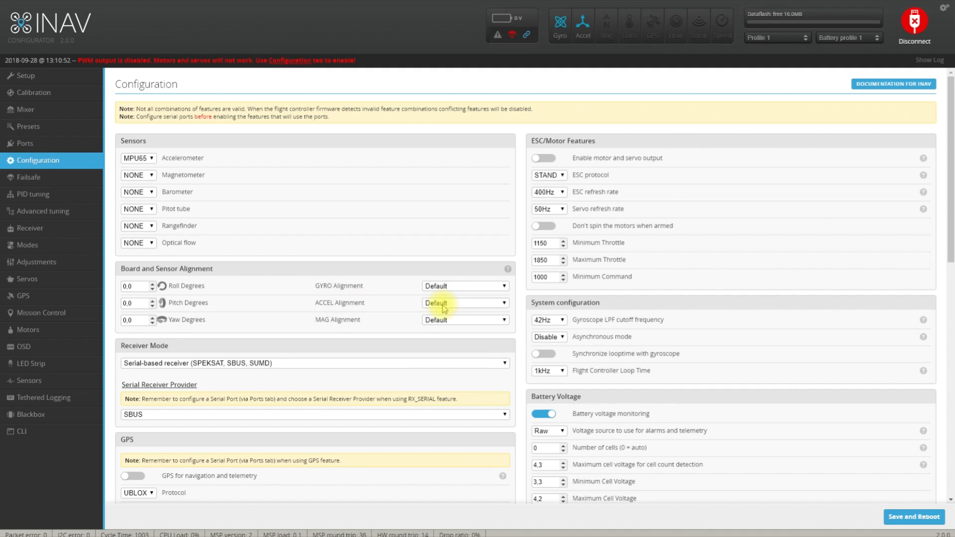
pyautogui.doubleClick(135, 319)
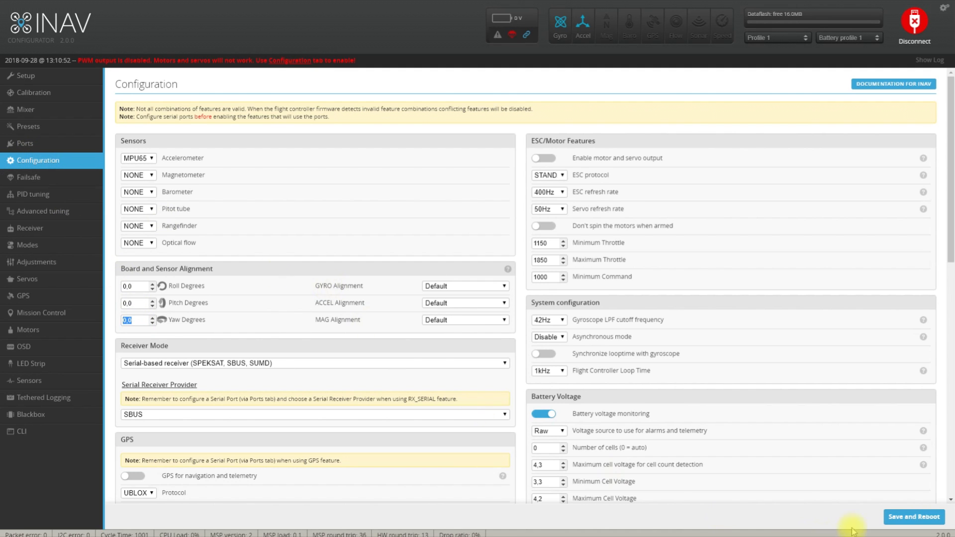
pyautogui.click(29, 76)
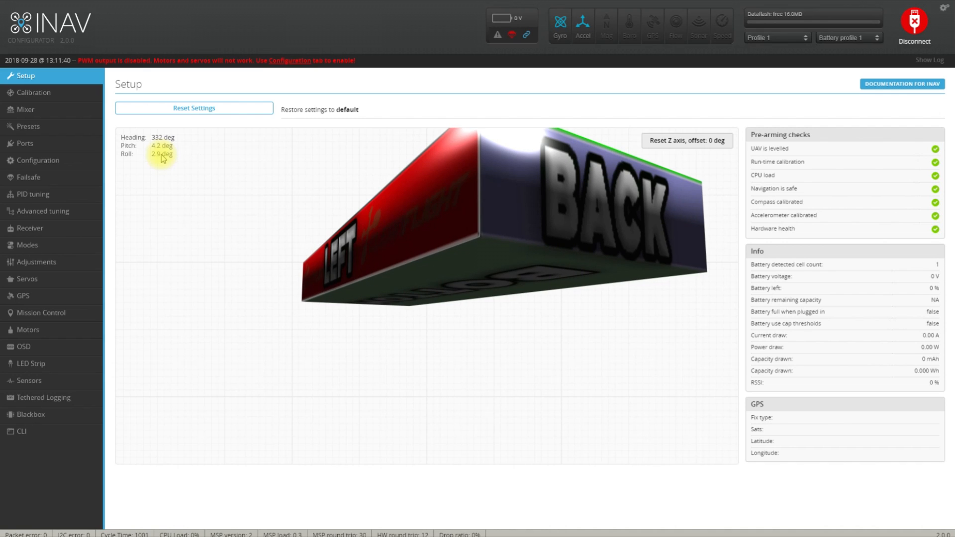
# Step: Enable motor and servo output in the ESC/motor features of the configuration
pyautogui.click(43, 160)
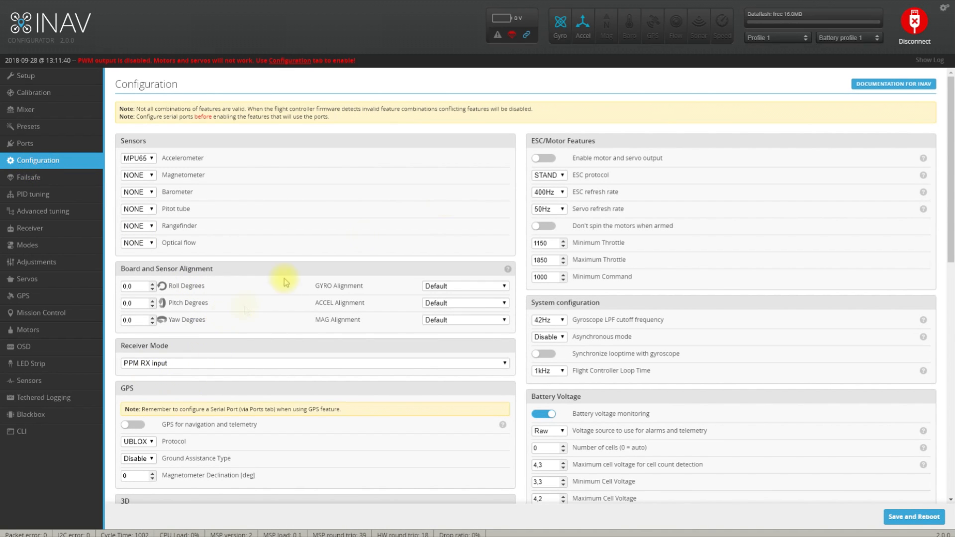
pyautogui.click(550, 159)
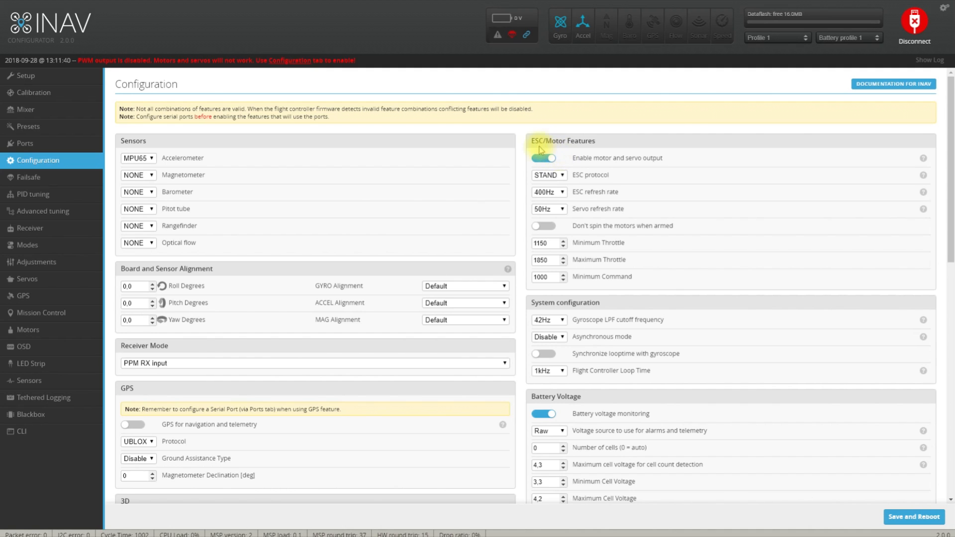
# Step: Choose STANDARD as the ESC protocol and 50Hz as the servo refresh rate, reviewing the other refresh rates on offer
pyautogui.click(563, 177)
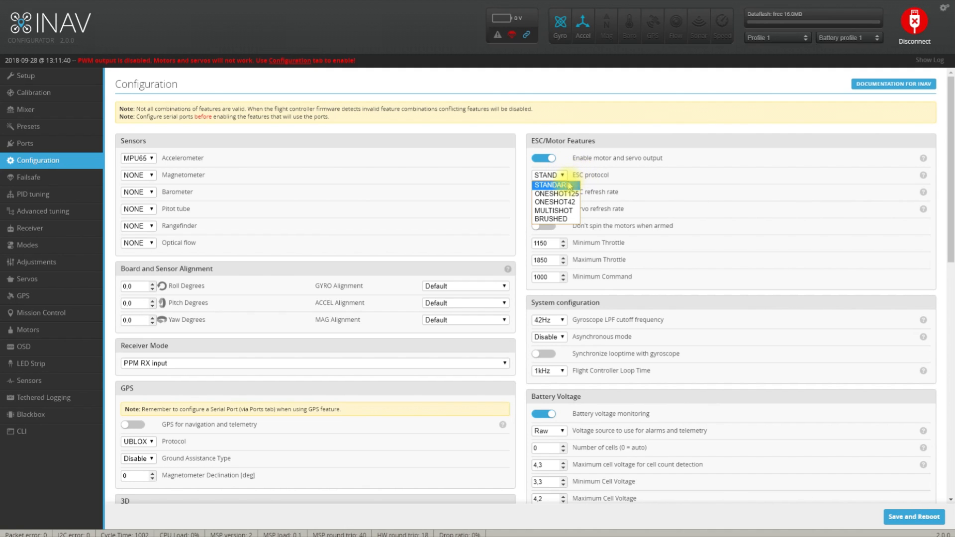
pyautogui.click(566, 187)
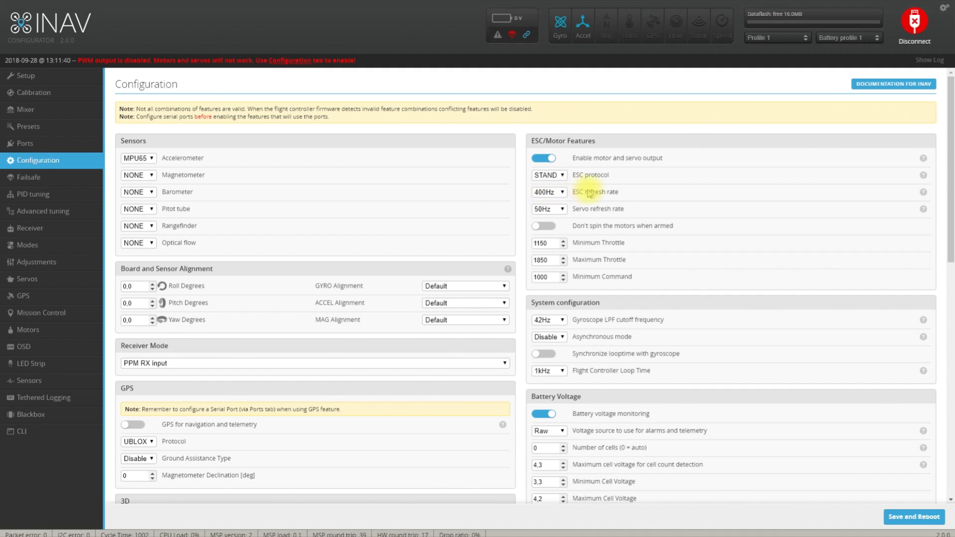
pyautogui.click(557, 213)
pyautogui.click(557, 221)
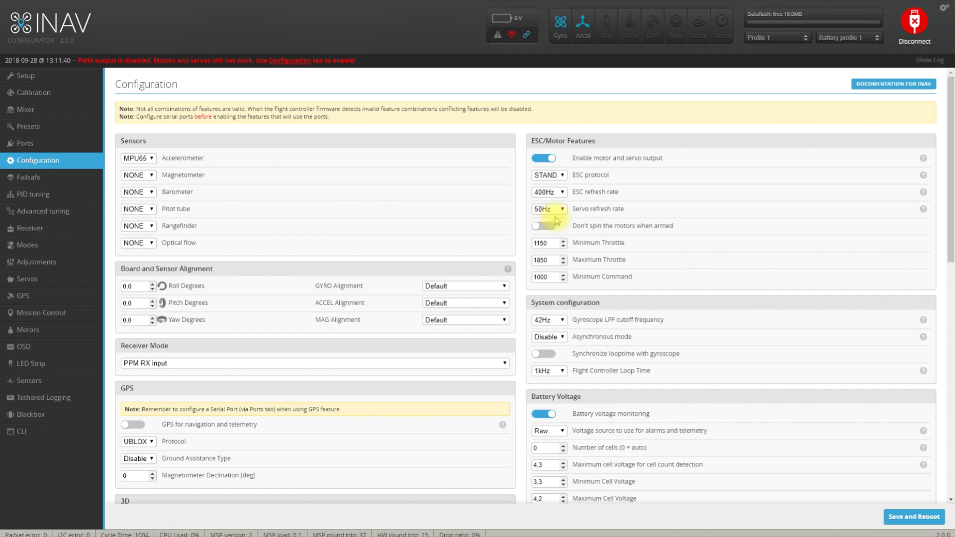
pyautogui.click(562, 208)
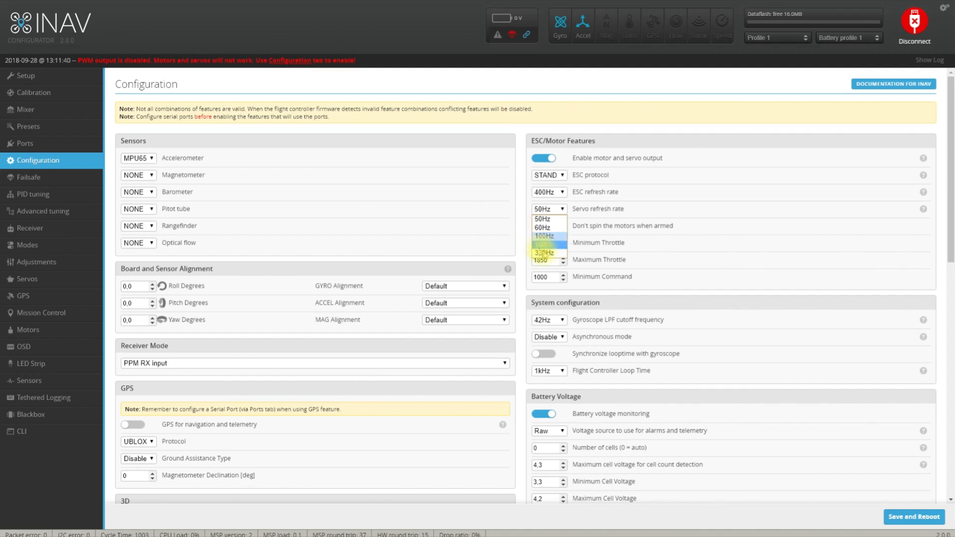
pyautogui.click(521, 227)
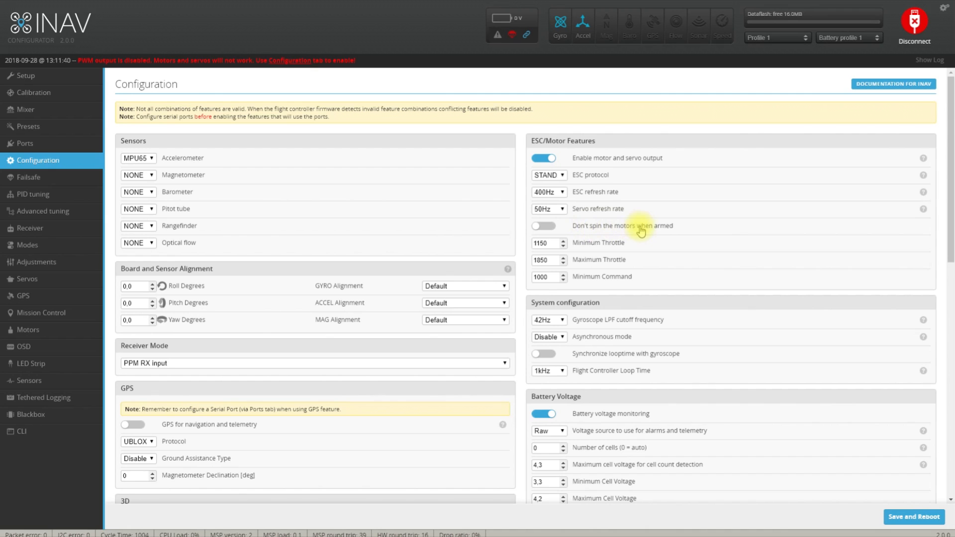
# Step: Turn on "Don't spin the motors when armed" and set the seconds until disarm due to low throttle to 0
pyautogui.click(544, 226)
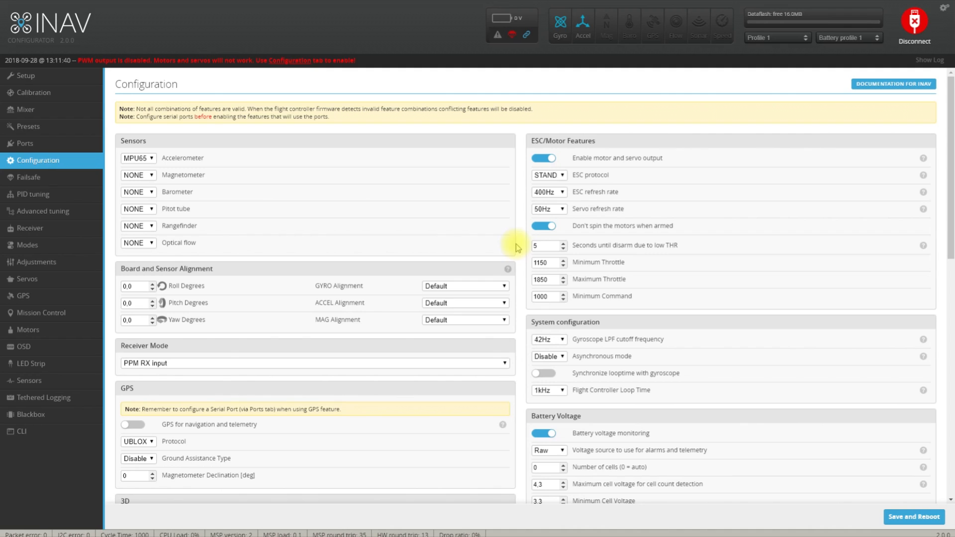
pyautogui.doubleClick(546, 245)
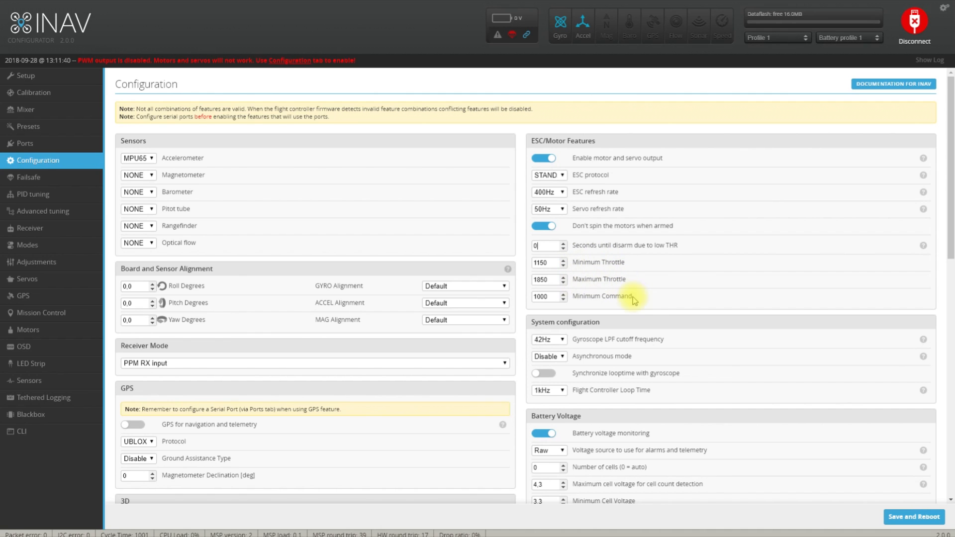
# Step: Set the gyroscope LPF cutoff frequency to 256Hz and the flight controller loop time to 1kHz
pyautogui.scroll(-2, 649, 324)
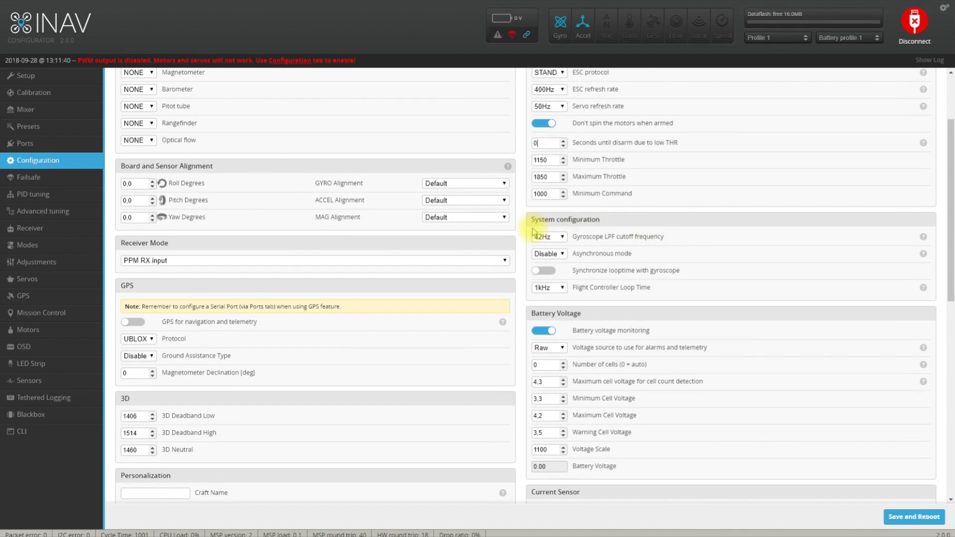
pyautogui.click(562, 238)
pyautogui.click(545, 246)
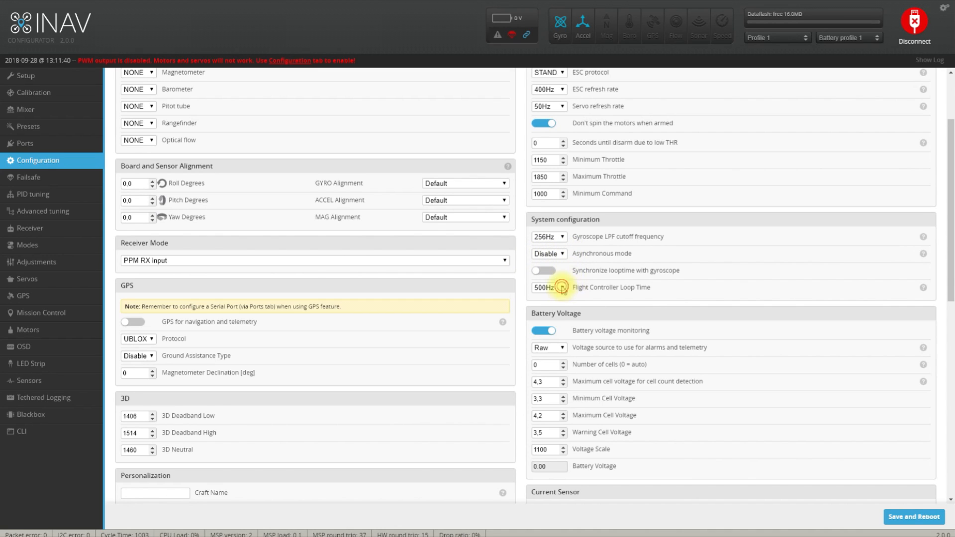
pyautogui.click(563, 289)
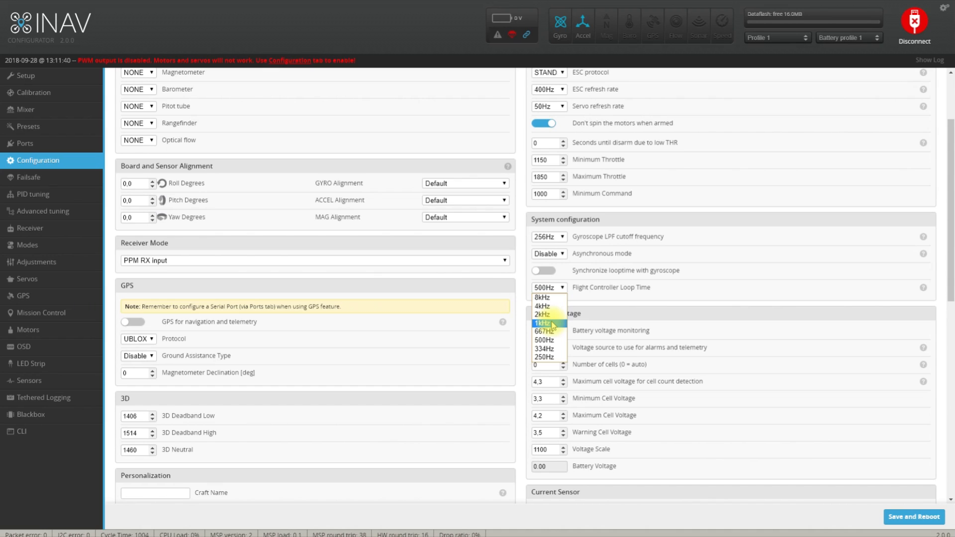
pyautogui.click(553, 324)
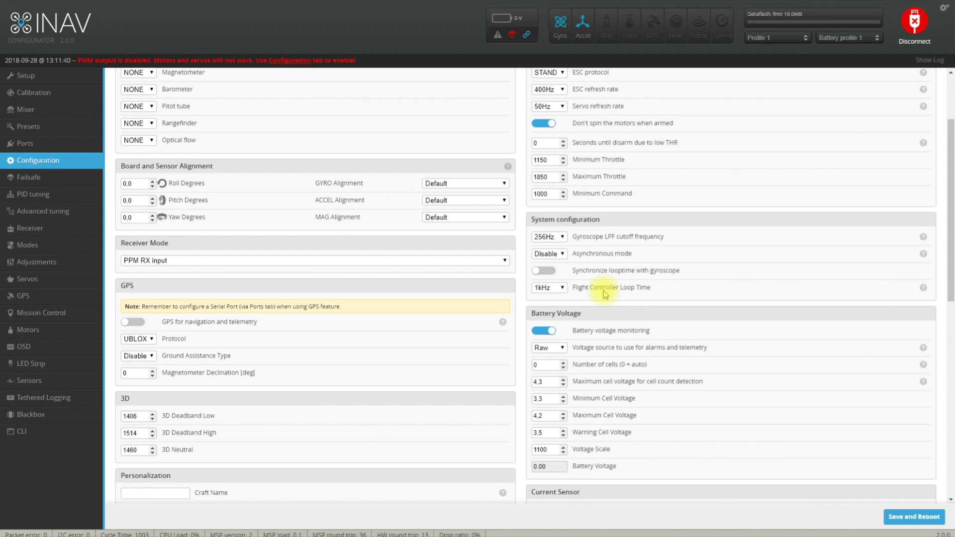
# Step: Permanently enable AIRMODE in the configuration's other features and save the settings
pyautogui.scroll(-2, 604, 293)
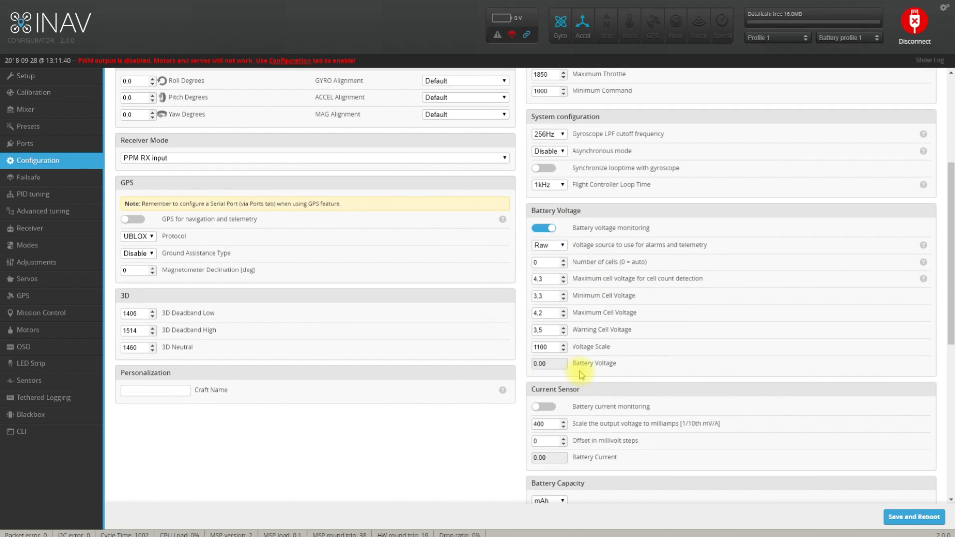
pyautogui.scroll(-2, 546, 420)
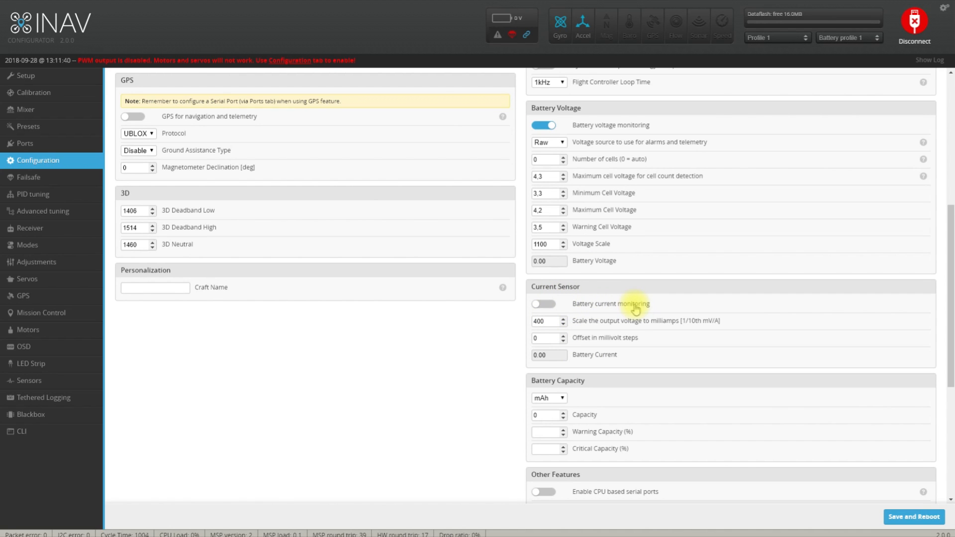
pyautogui.scroll(-5, 632, 306)
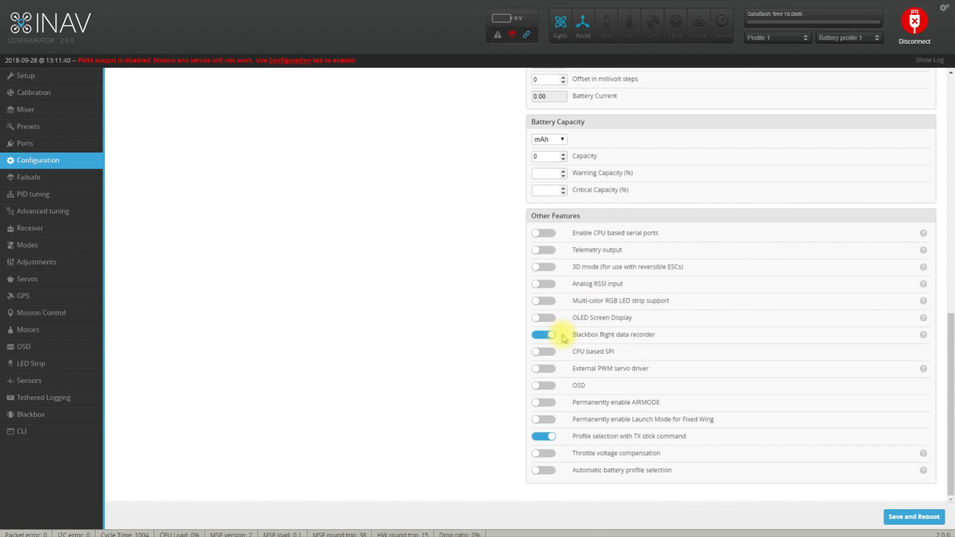
pyautogui.click(539, 404)
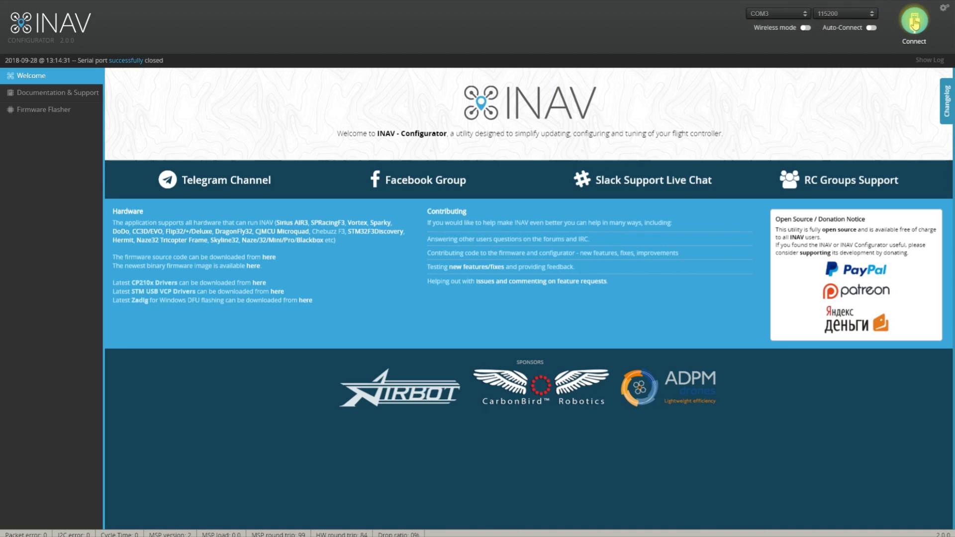
# Step: Reconnect to the flight controller on COM3 and check the saved configuration
pyautogui.click(915, 21)
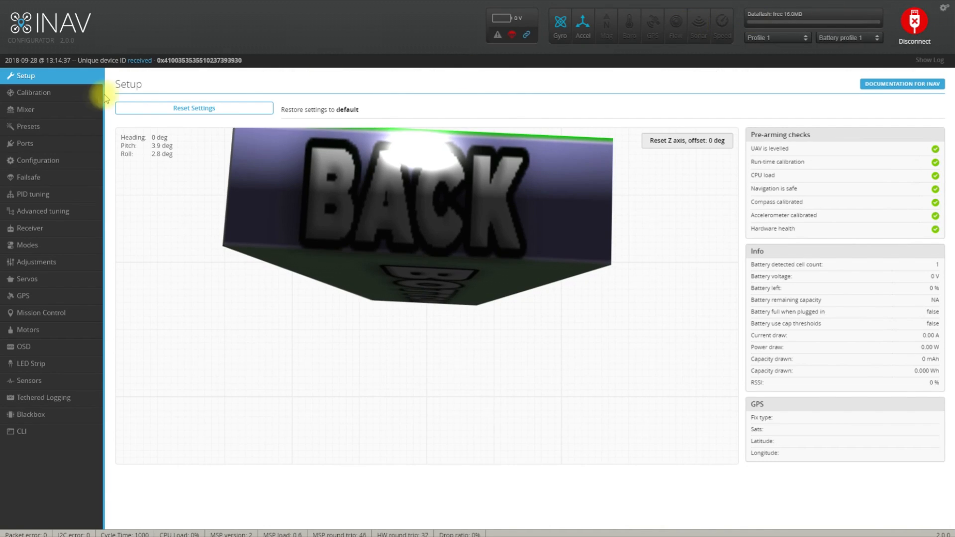
pyautogui.click(39, 160)
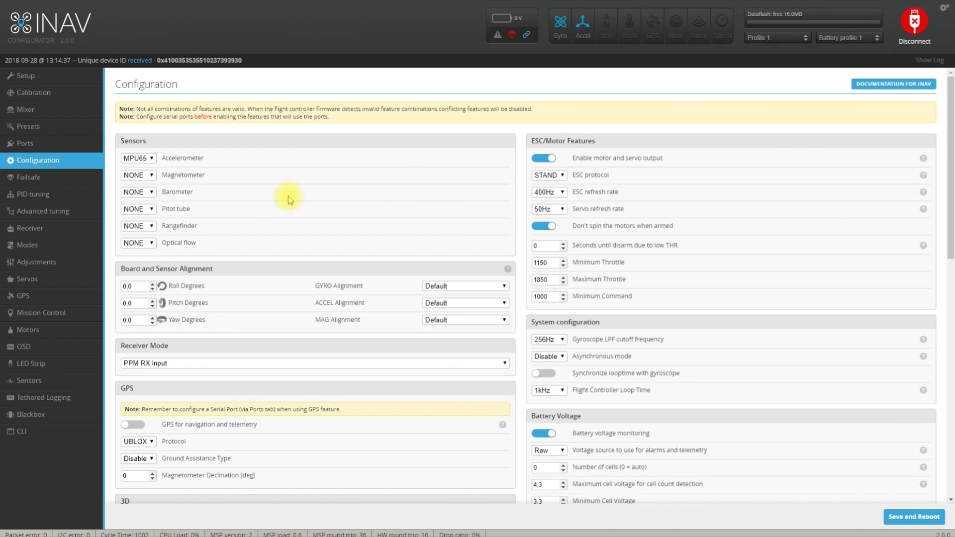
# Step: Reverse Servo 4 in the servo settings and save the change
pyautogui.click(45, 280)
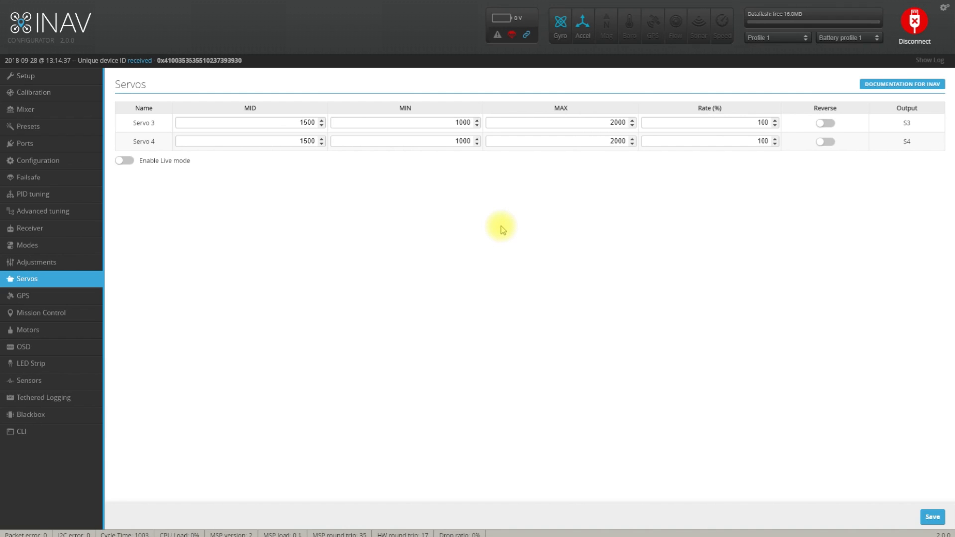
pyautogui.click(826, 142)
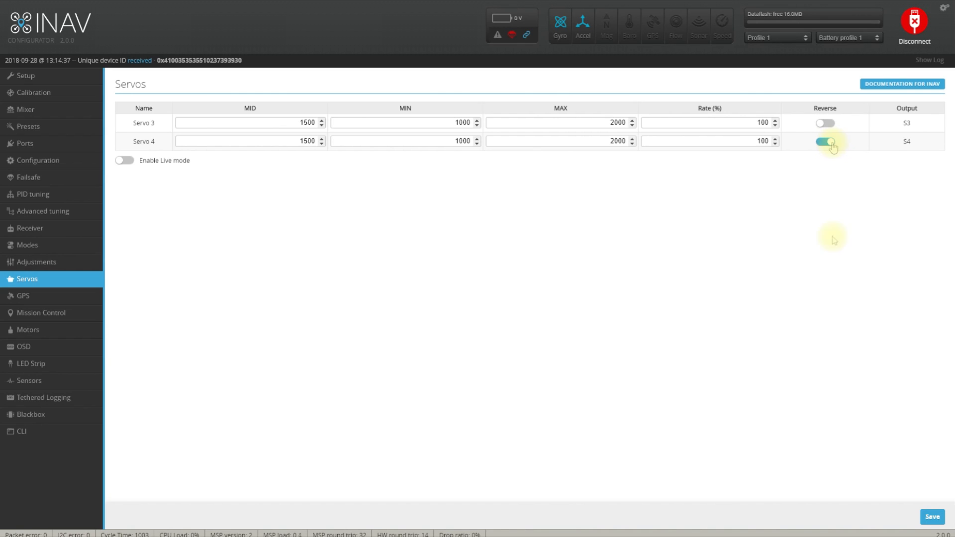
pyautogui.click(932, 517)
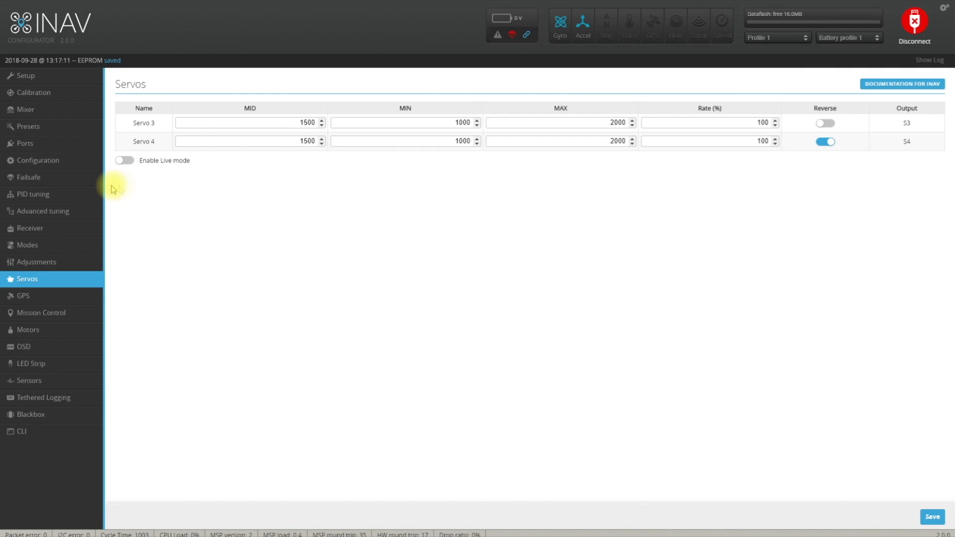
# Step: Set the failsafe guard time for activation after signal loss to 0 and save with a reboot
pyautogui.click(46, 182)
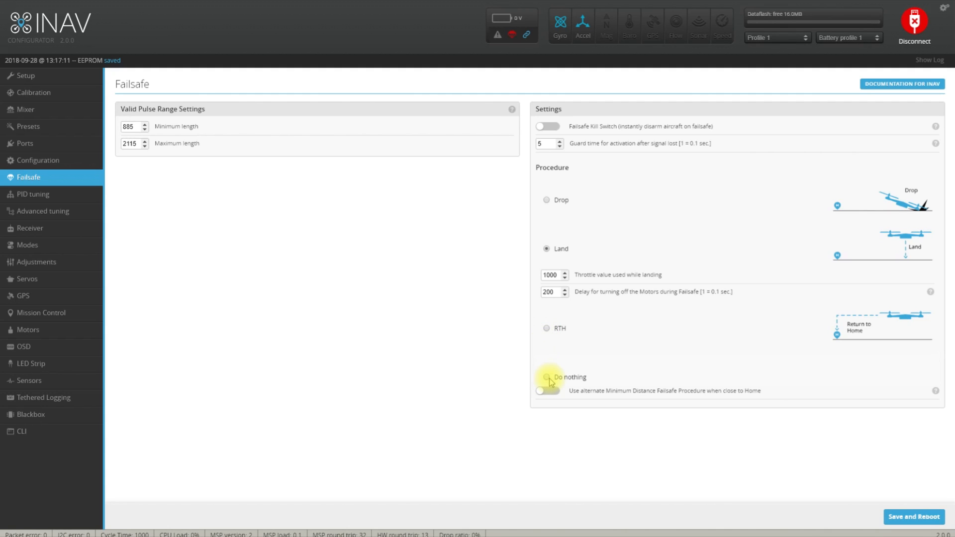
pyautogui.doubleClick(547, 144)
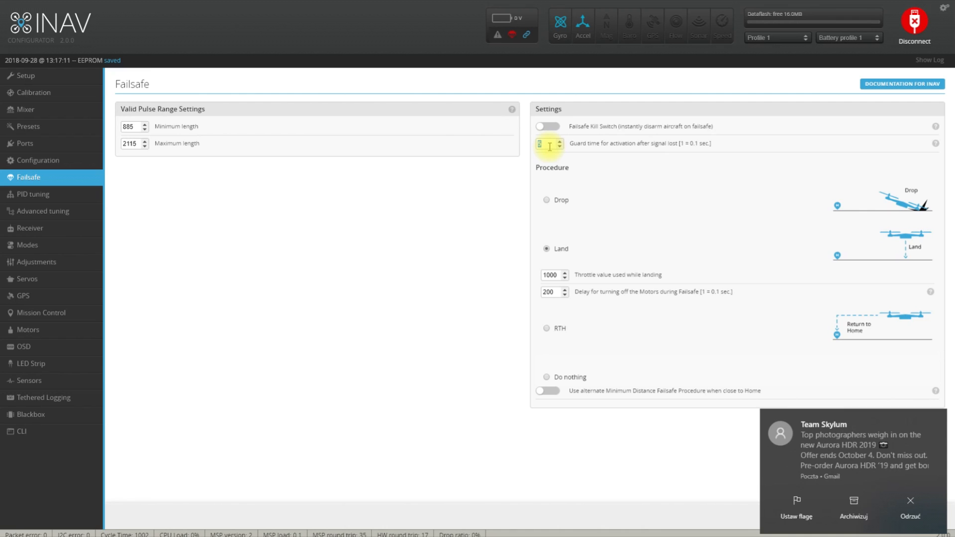
pyautogui.write('0')
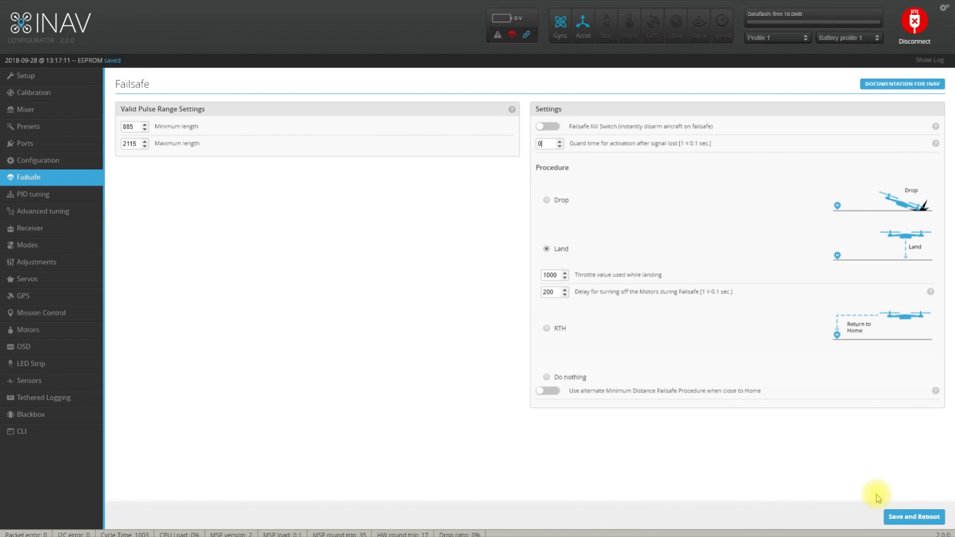
pyautogui.click(914, 517)
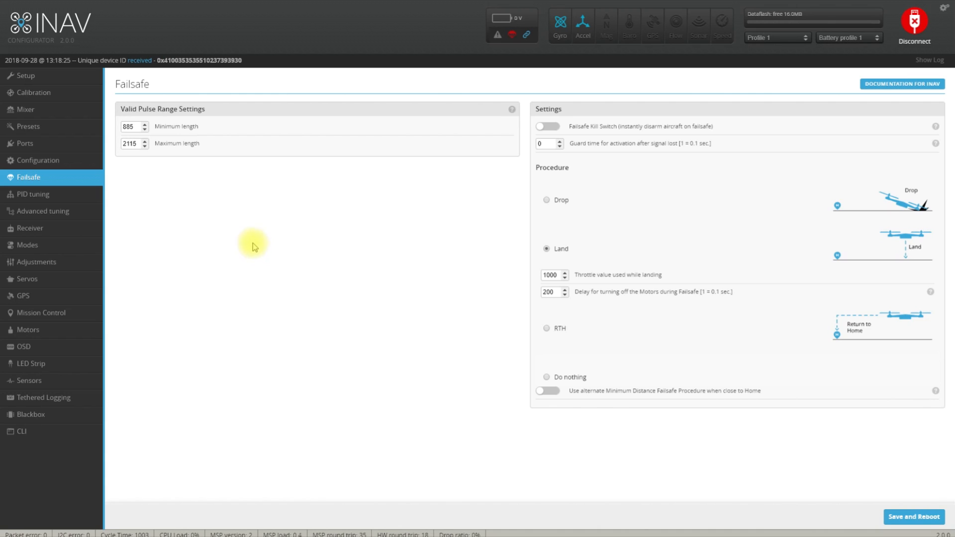
# Step: Raise the integral gain to 12 for pitch and 9 for roll in the PID tuning settings
pyautogui.click(59, 202)
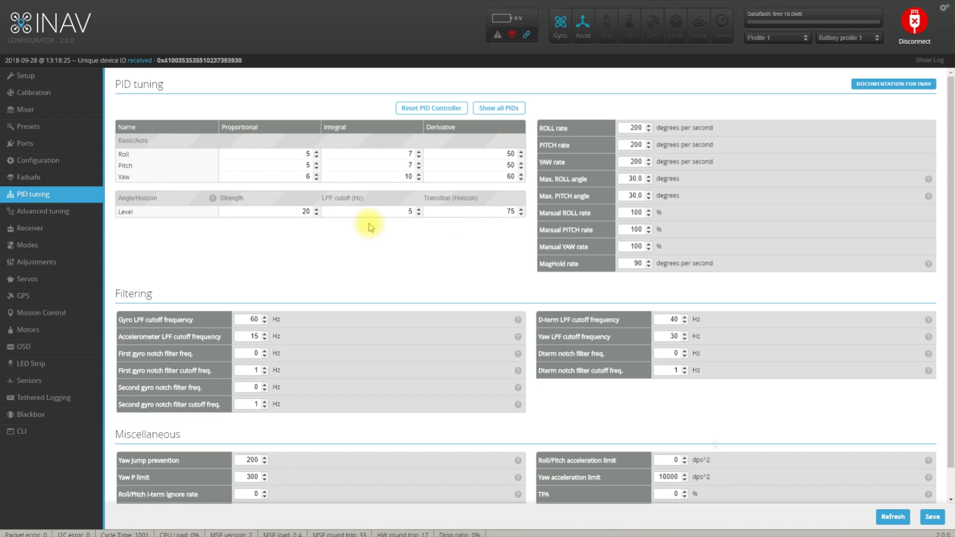
pyautogui.click(419, 163)
pyautogui.click(419, 163)
pyautogui.click(419, 162)
pyautogui.click(419, 162)
pyautogui.click(419, 163)
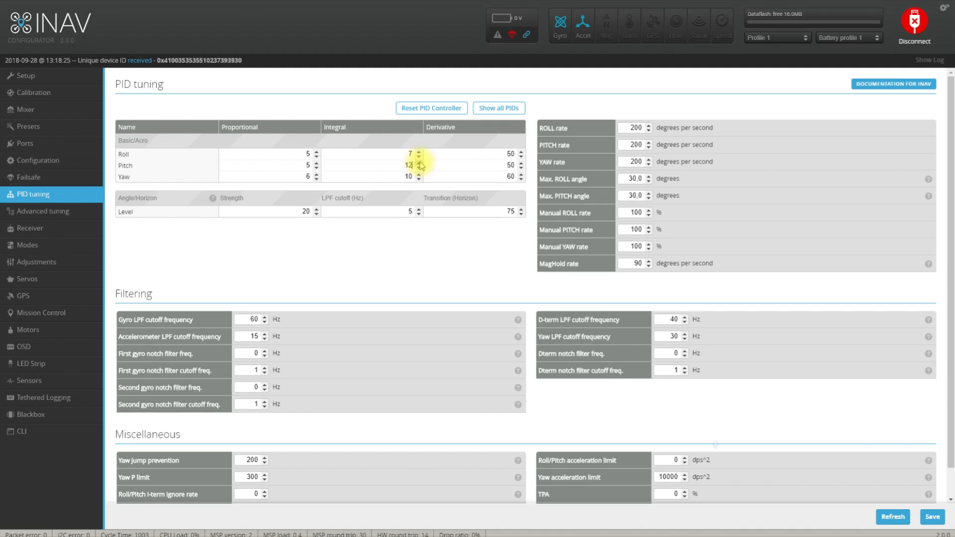
pyautogui.click(419, 152)
pyautogui.click(418, 152)
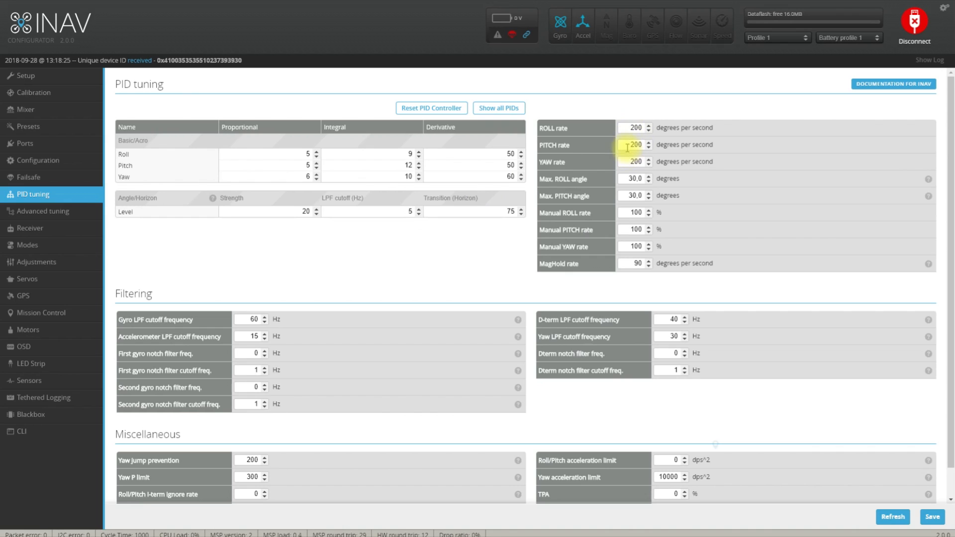
# Step: Set the roll rate to 300 and the pitch rate to 120 degrees per second
pyautogui.moveTo(620, 161); pyautogui.dragTo(646, 162)
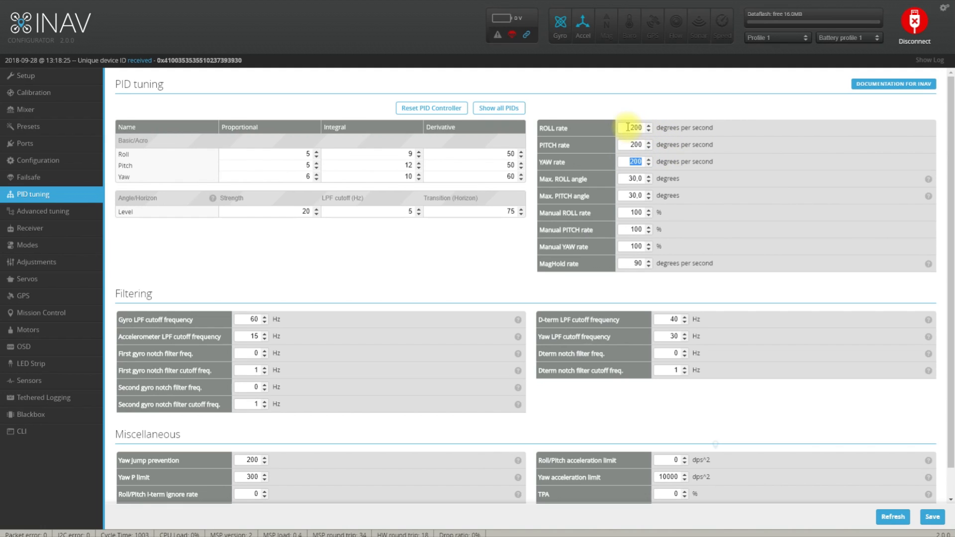
pyautogui.moveTo(630, 128); pyautogui.dragTo(634, 127)
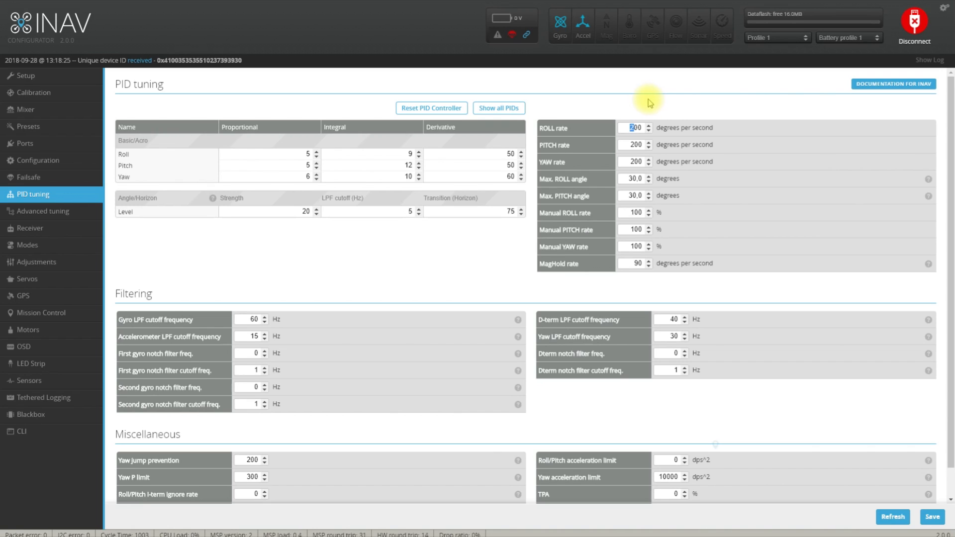
pyautogui.click(633, 127)
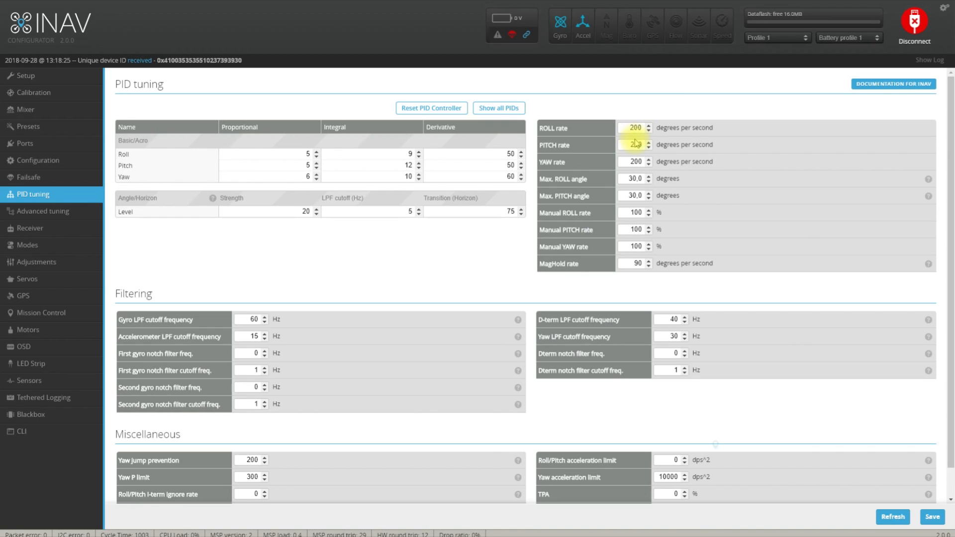
pyautogui.moveTo(635, 125); pyautogui.dragTo(631, 160)
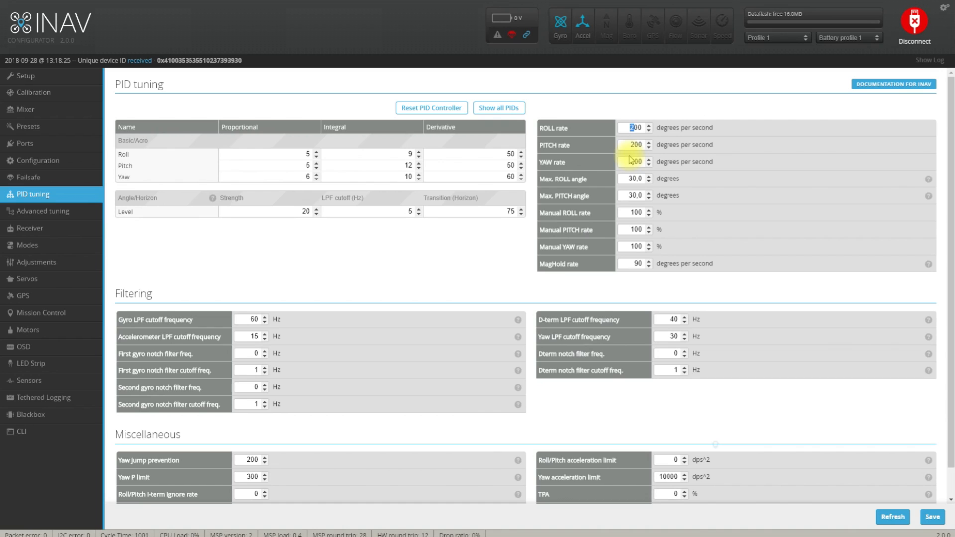
pyautogui.write('3')
pyautogui.moveTo(630, 145); pyautogui.dragTo(634, 144)
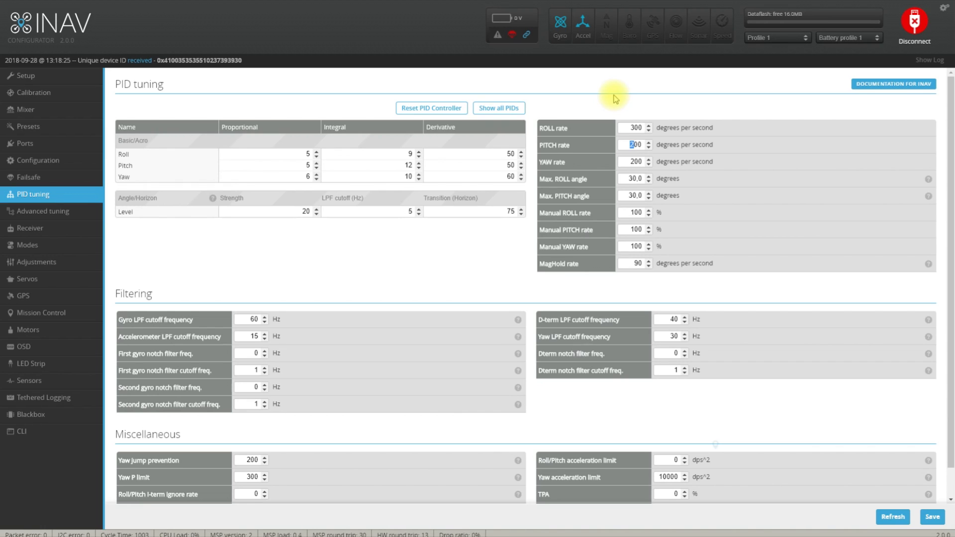
pyautogui.write('12')
pyautogui.press('Delete')
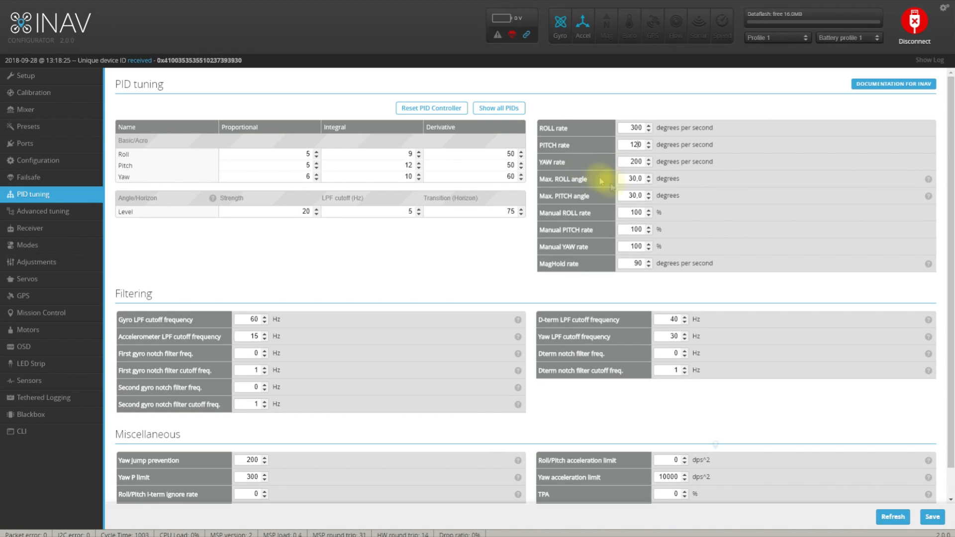
# Step: Set the maximum roll angle to 40 degrees
pyautogui.moveTo(627, 178); pyautogui.dragTo(633, 179)
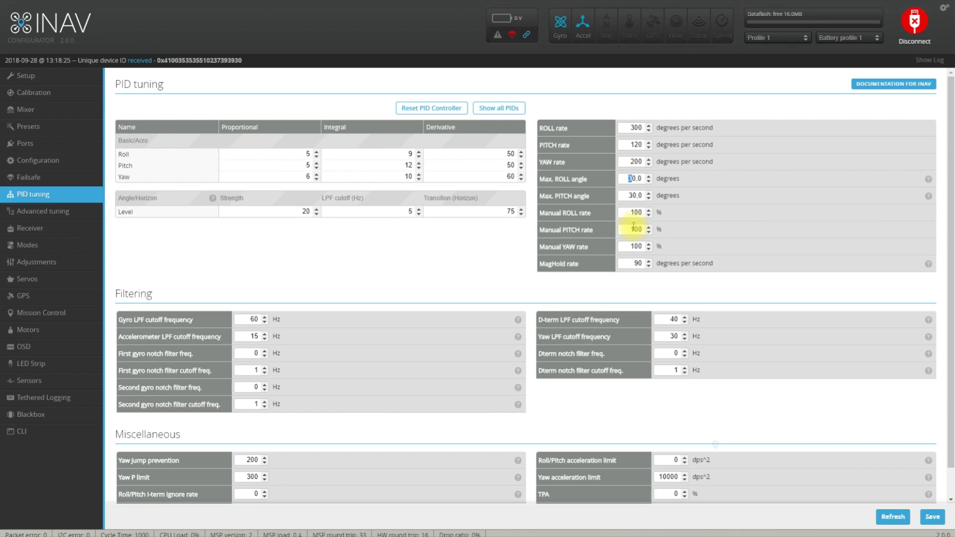
pyautogui.write('4')
pyautogui.scroll(-1, 377, 256)
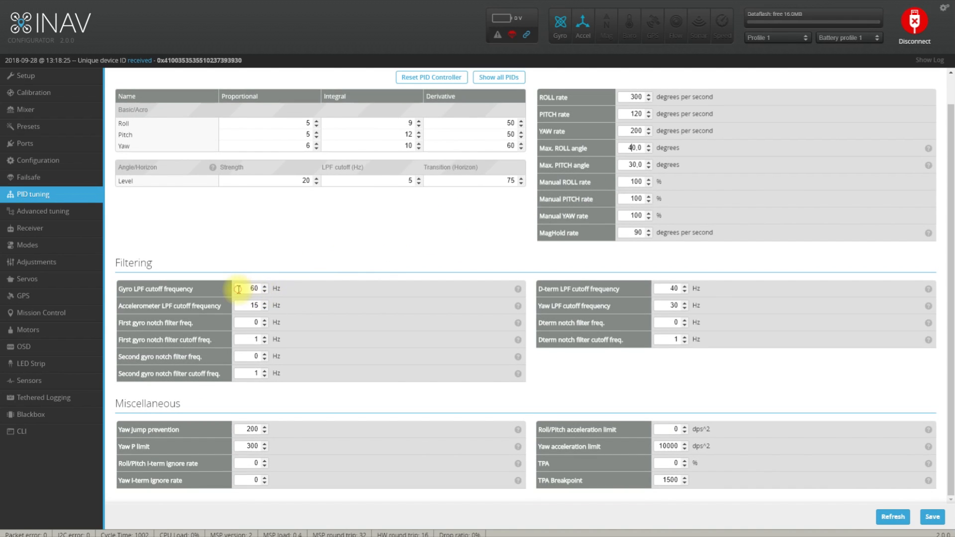
# Step: Set the gyro LPF cutoff frequency to 35 Hz in the filtering settings
pyautogui.doubleClick(253, 289)
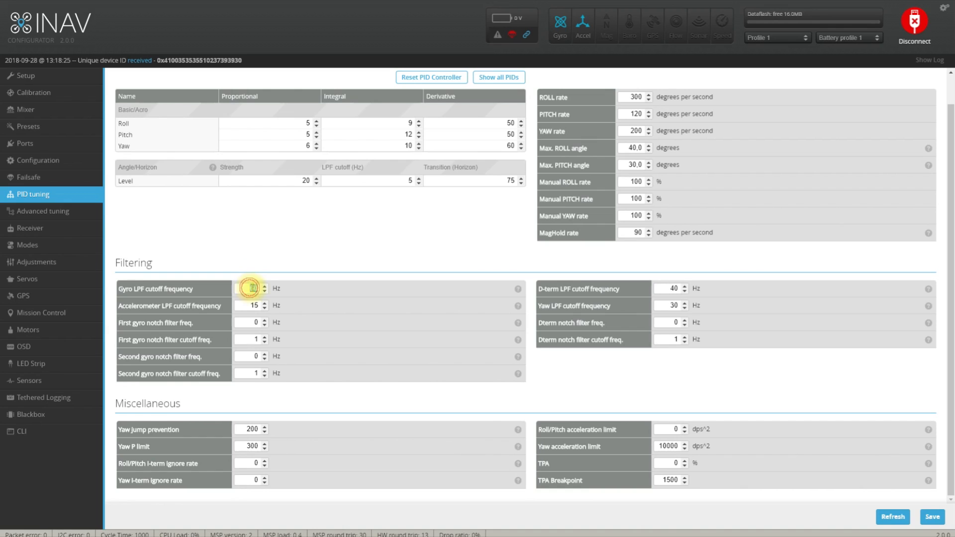
pyautogui.write('30')
pyautogui.click(253, 288)
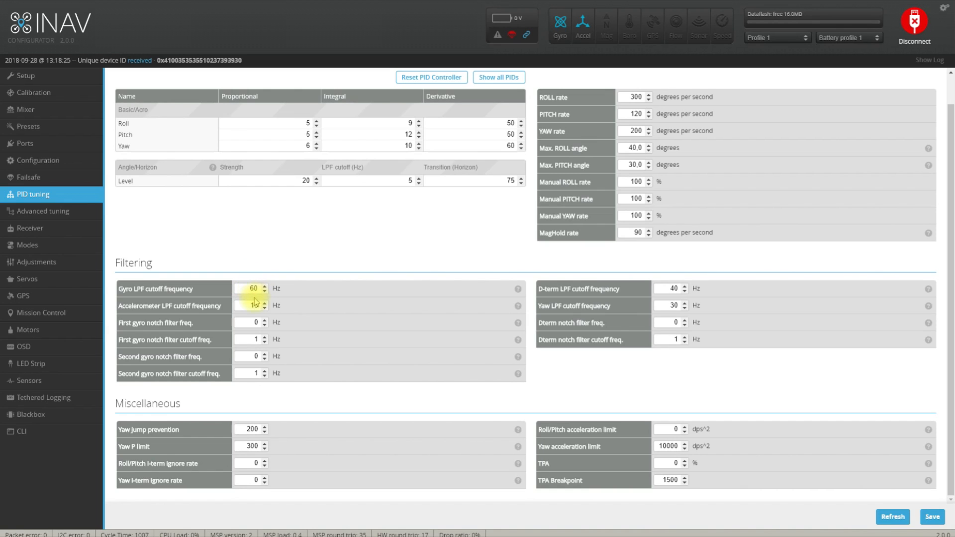
pyautogui.moveTo(249, 288); pyautogui.dragTo(267, 291)
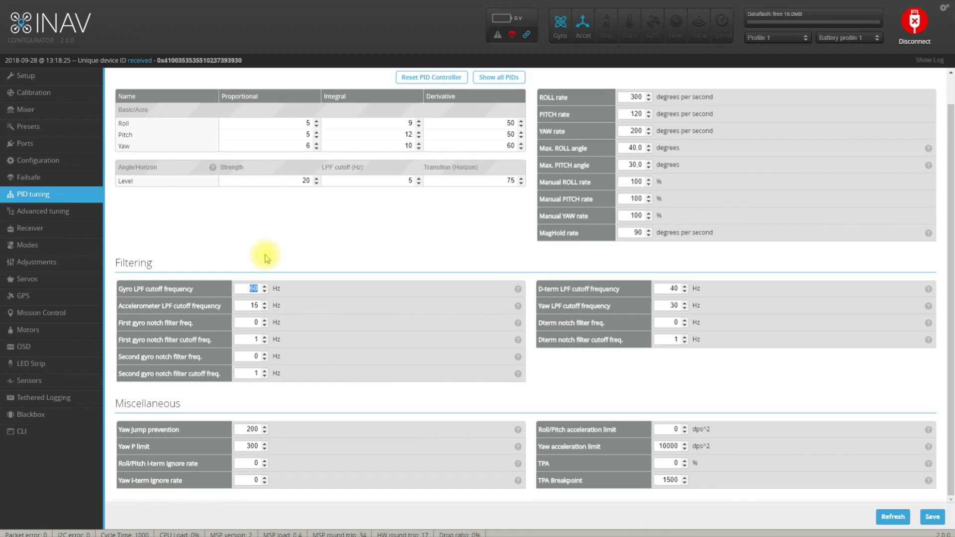
pyautogui.write('35')
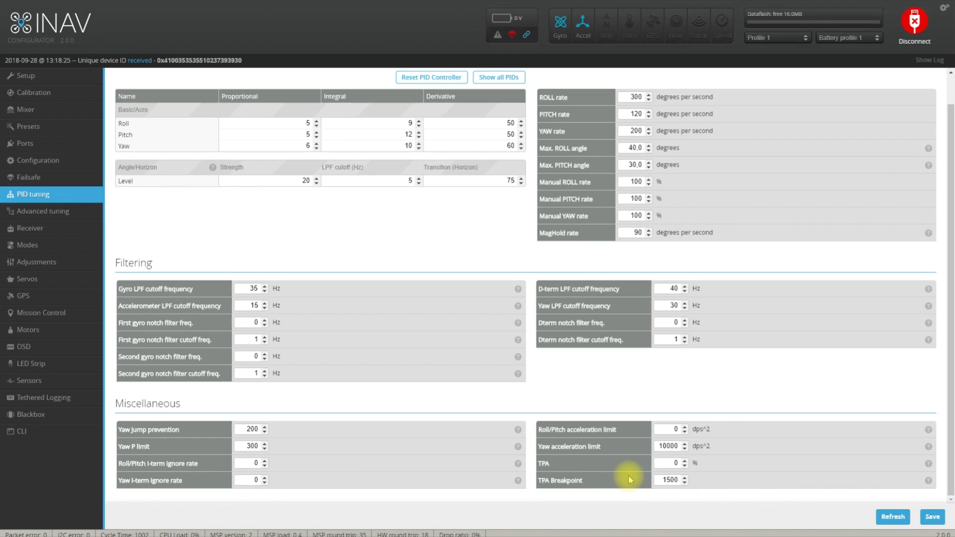
# Step: Try TPA values of 25 and 50 percent in the miscellaneous PID settings
pyautogui.doubleClick(669, 463)
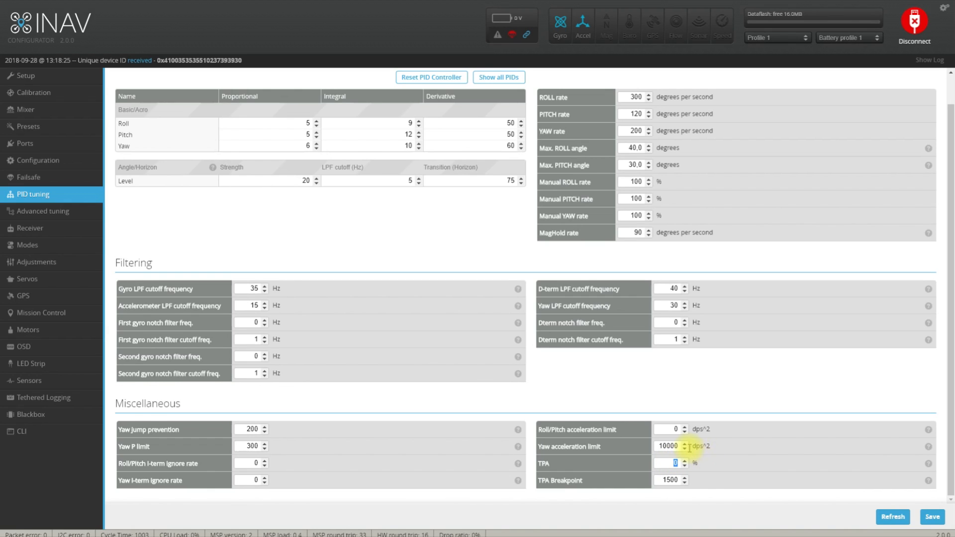
pyautogui.write('25')
pyautogui.click(669, 463)
pyautogui.doubleClick(671, 463)
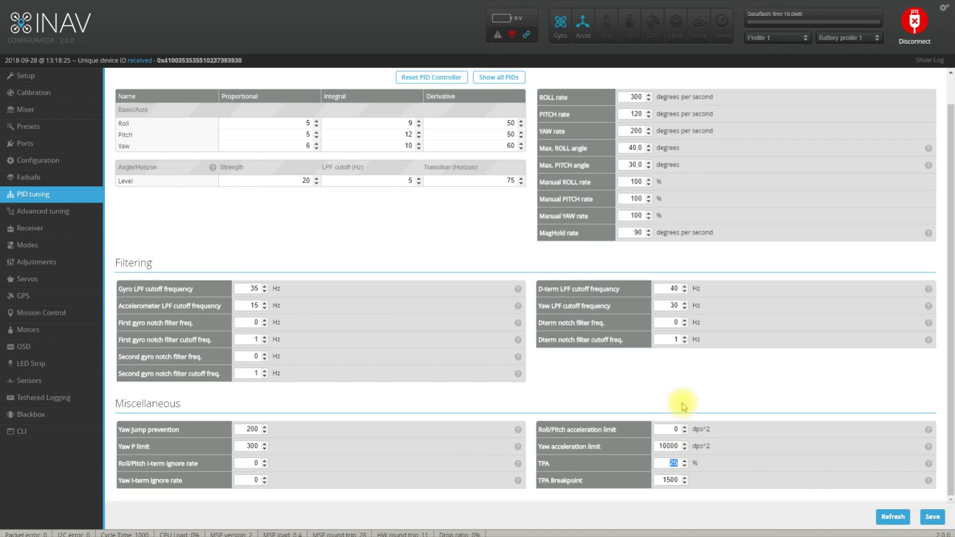
pyautogui.write('50')
# Step: Set TPA to 0 percent and save the PID tuning settings
pyautogui.doubleClick(670, 463)
pyautogui.write('0')
pyautogui.click(934, 518)
# Step: Add one activation range each for the ARM, ANGLE and MANUAL flight modes
pyautogui.click(48, 212)
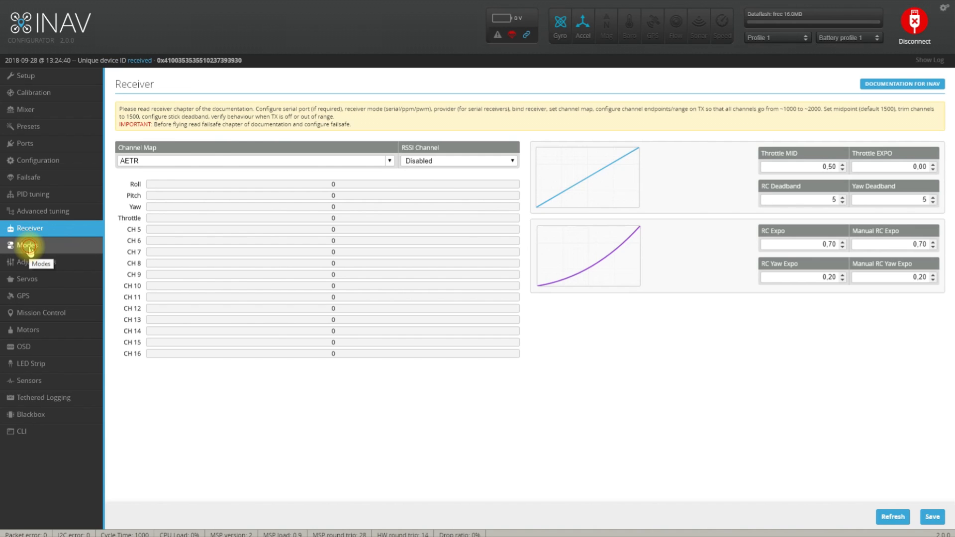
pyautogui.click(28, 248)
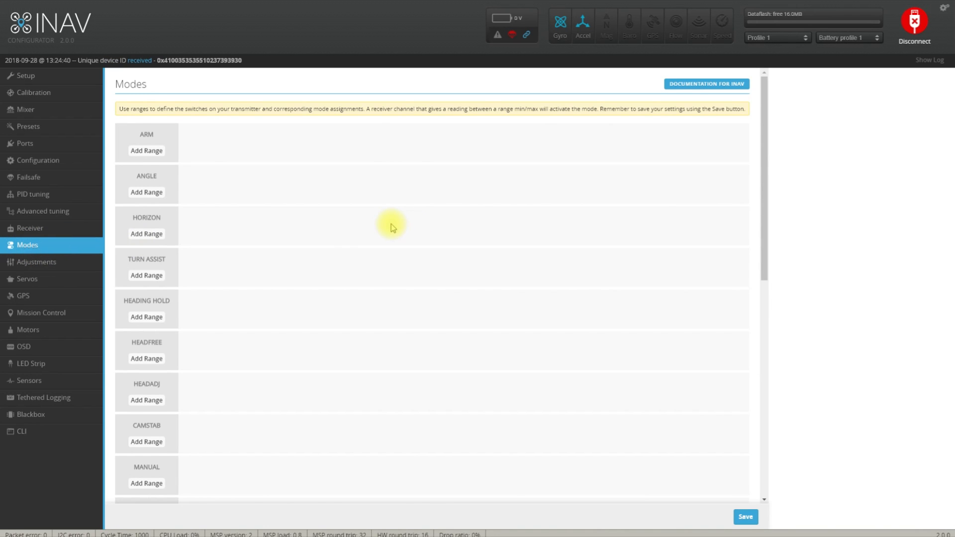
pyautogui.click(143, 151)
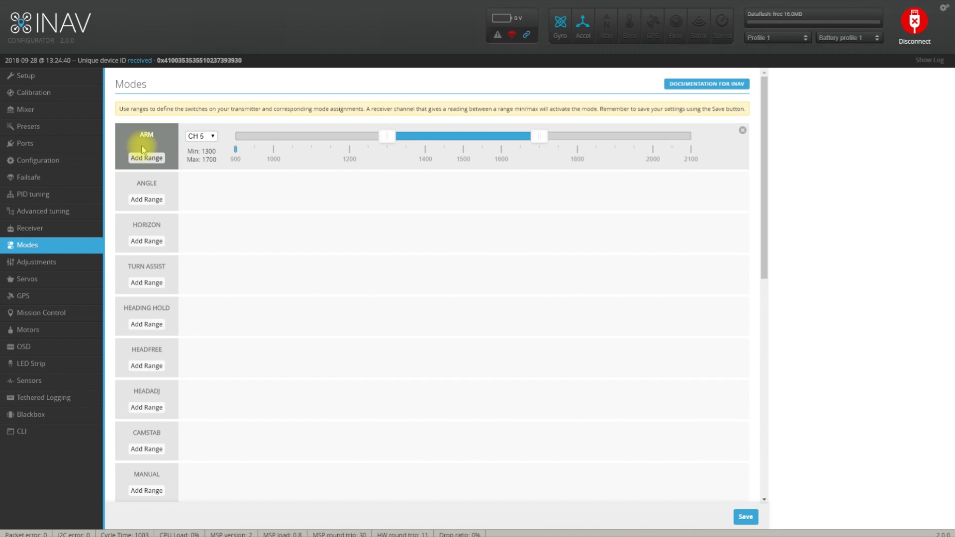
pyautogui.click(151, 201)
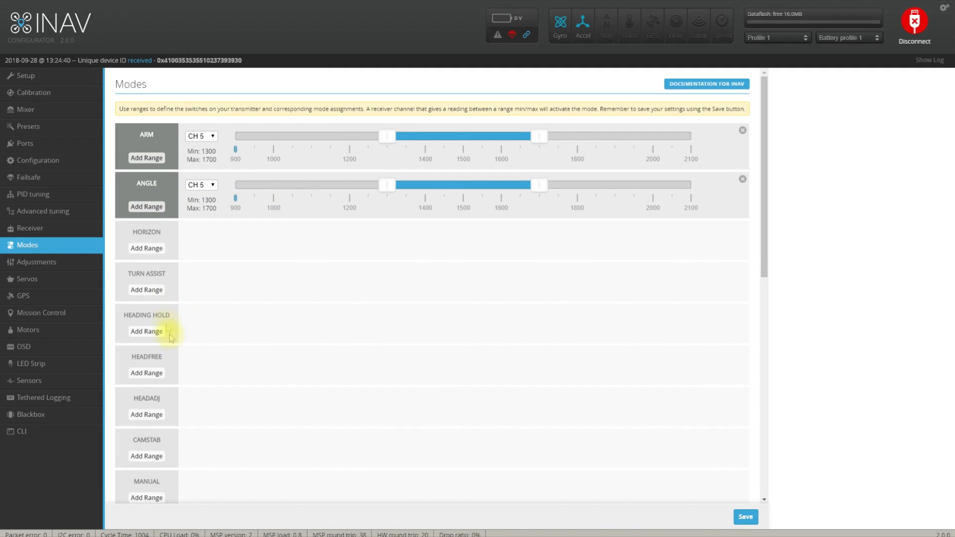
pyautogui.scroll(-1, 181, 362)
pyautogui.click(153, 450)
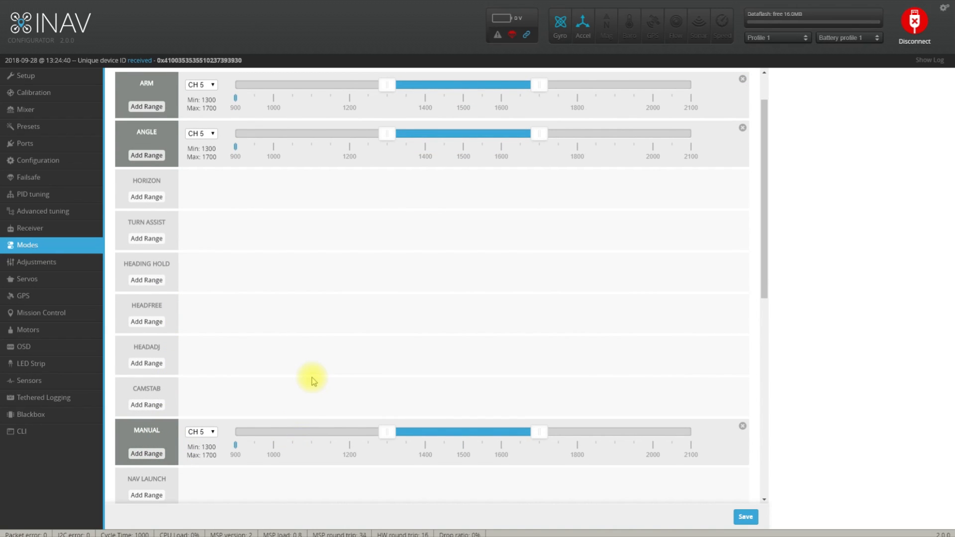
# Step: Set the CH 5 activation range for ARM to 1875–2075 and for ANGLE to 900–1175
pyautogui.moveTo(545, 88); pyautogui.dragTo(681, 86)
pyautogui.moveTo(383, 85); pyautogui.dragTo(594, 96)
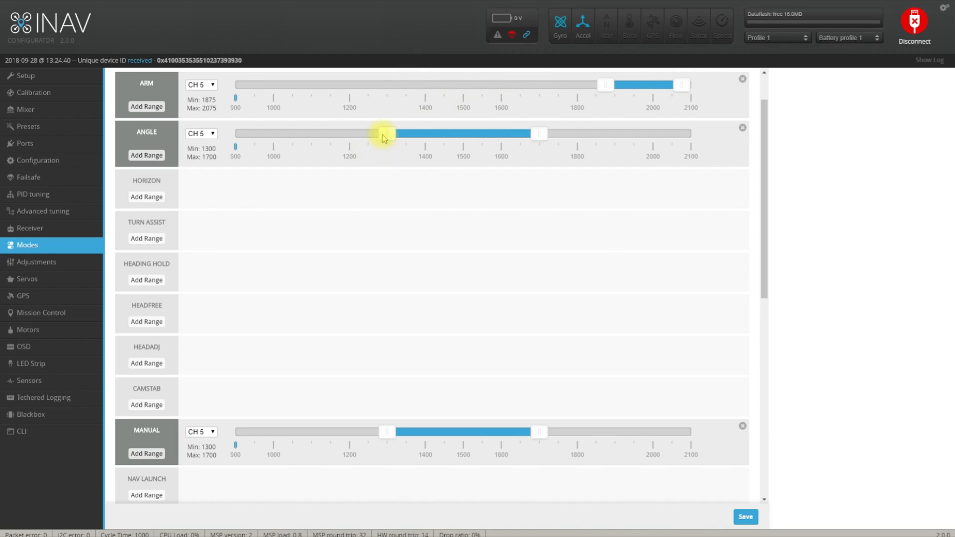
pyautogui.moveTo(383, 138); pyautogui.dragTo(234, 145)
pyautogui.moveTo(539, 132); pyautogui.dragTo(339, 139)
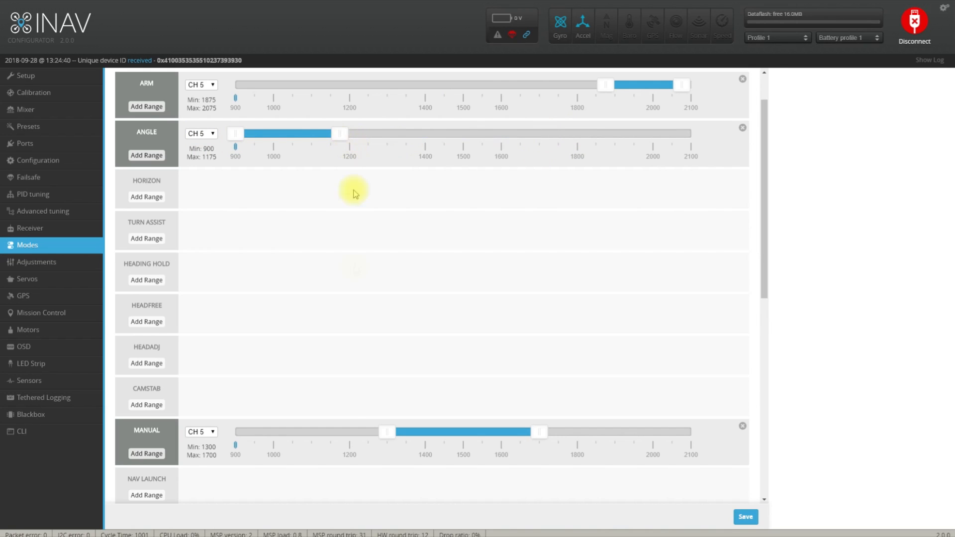
# Step: Set the CH 5 activation range for MANUAL mode to 1400–1625 and save the modes
pyautogui.moveTo(543, 431); pyautogui.dragTo(510, 432)
pyautogui.moveTo(387, 431); pyautogui.dragTo(424, 433)
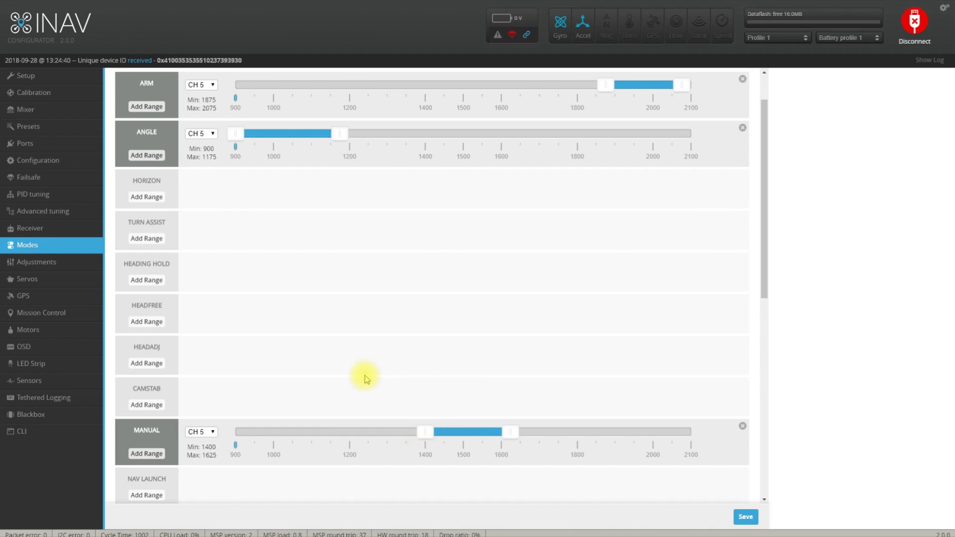
pyautogui.scroll(-4, 373, 376)
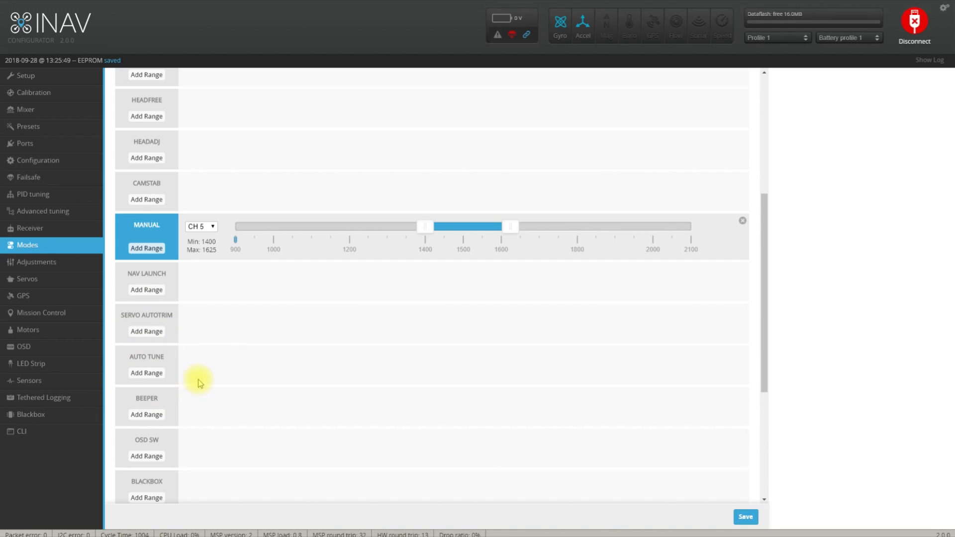
pyautogui.scroll(5, 290, 381)
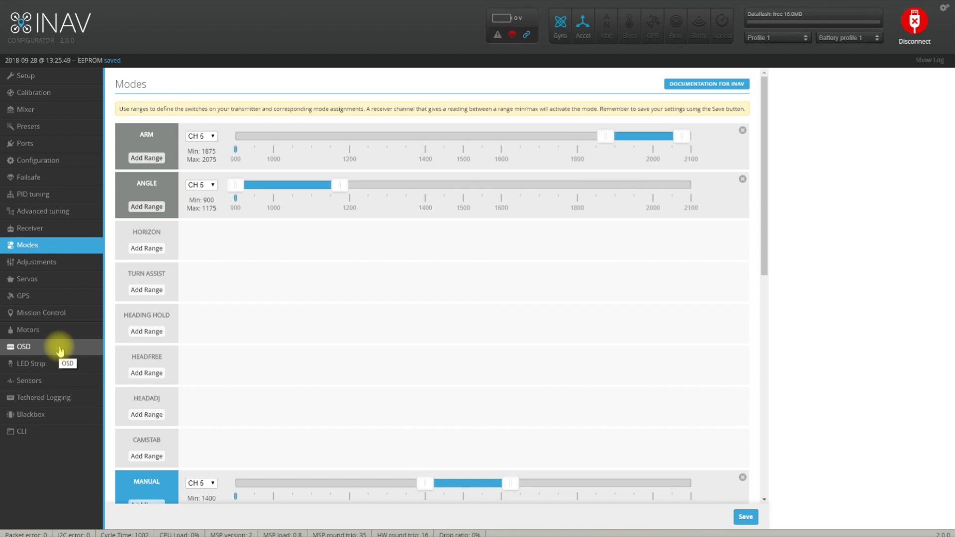
# Step: Query the current iterm settings in the command line interface with "get iterm"
pyautogui.click(37, 431)
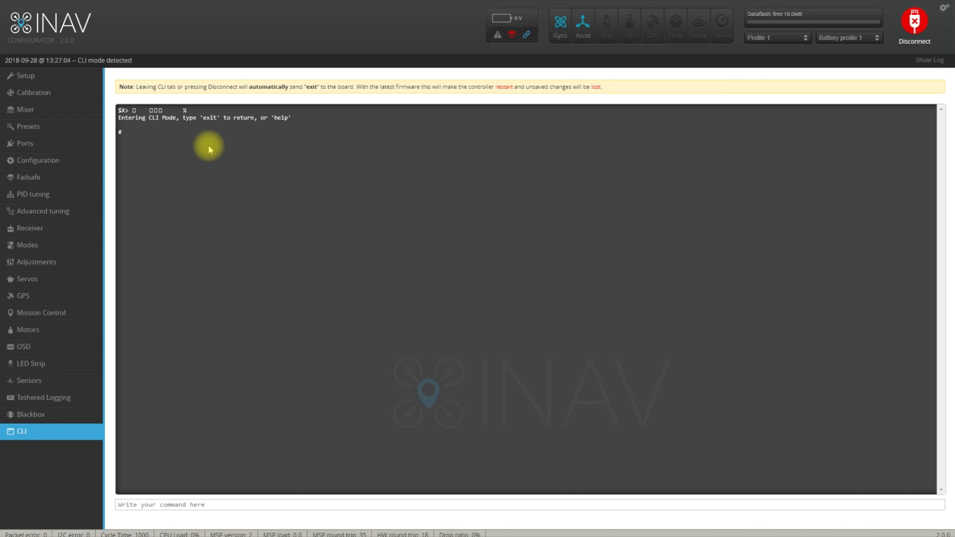
pyautogui.write('get iterm')
pyautogui.press('Return')
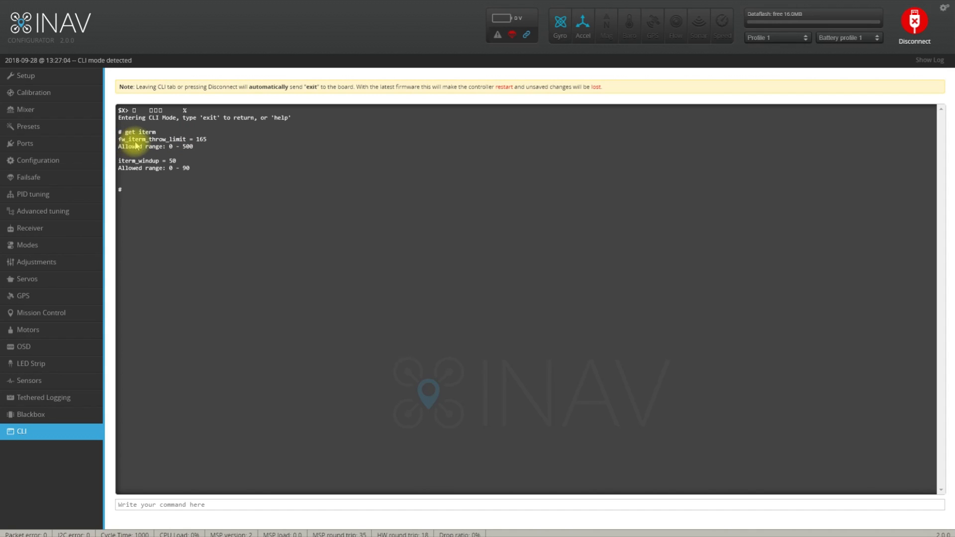
# Step: Set the fw_iterm_throw_limit parameter to 300 through the command line, reusing its name copied from the output
pyautogui.doubleClick(159, 140)
pyautogui.rightClick(158, 140)
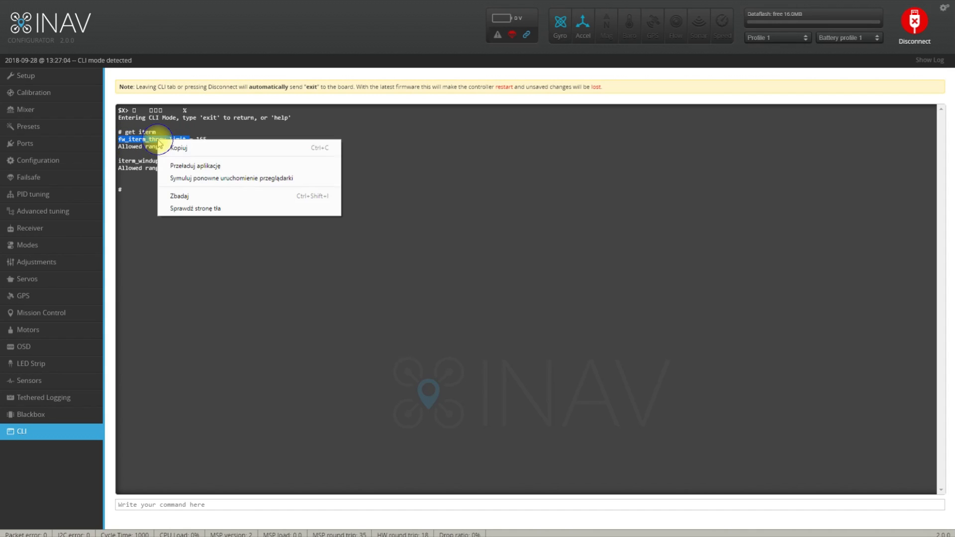
pyautogui.click(188, 148)
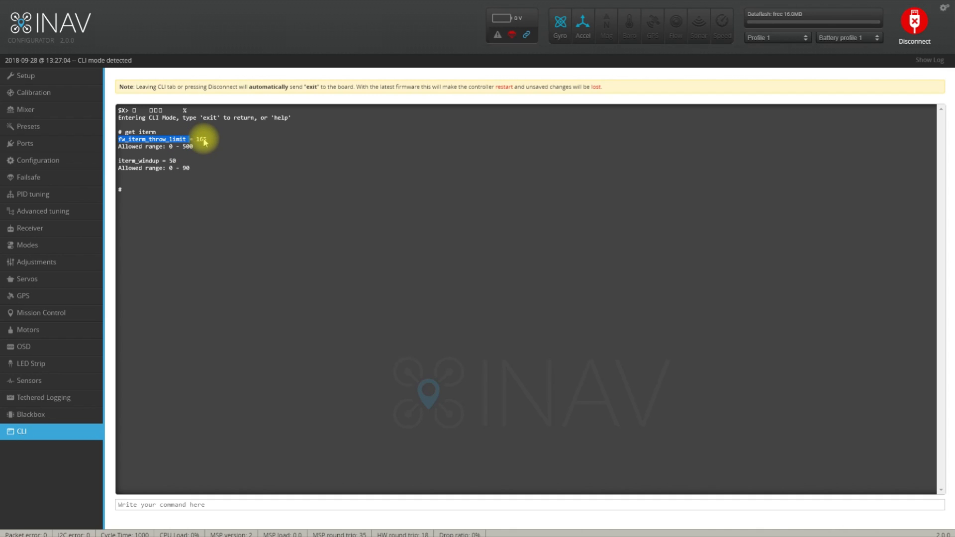
pyautogui.click(196, 505)
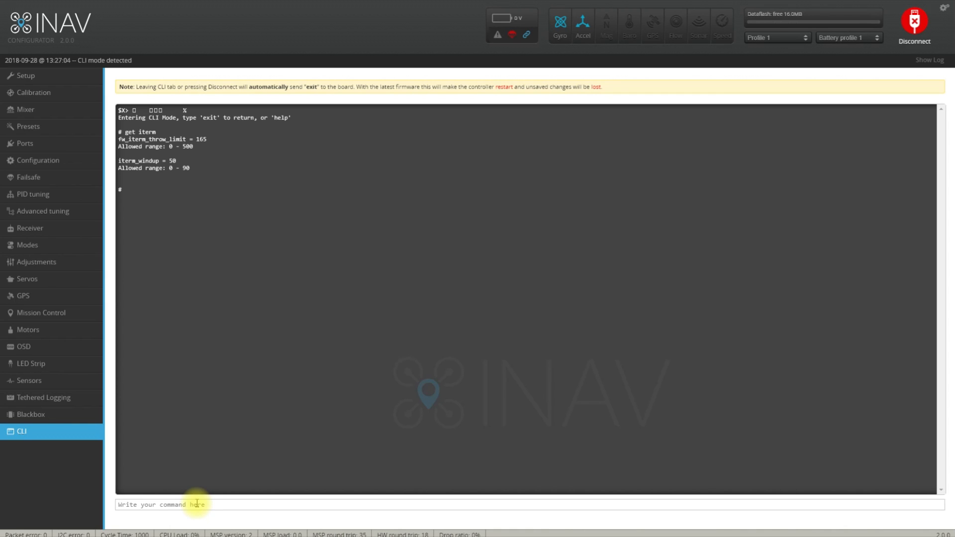
pyautogui.write('set')
pyautogui.hotkey('ctrl', 'v')
pyautogui.write('= 300')
pyautogui.press('Return')
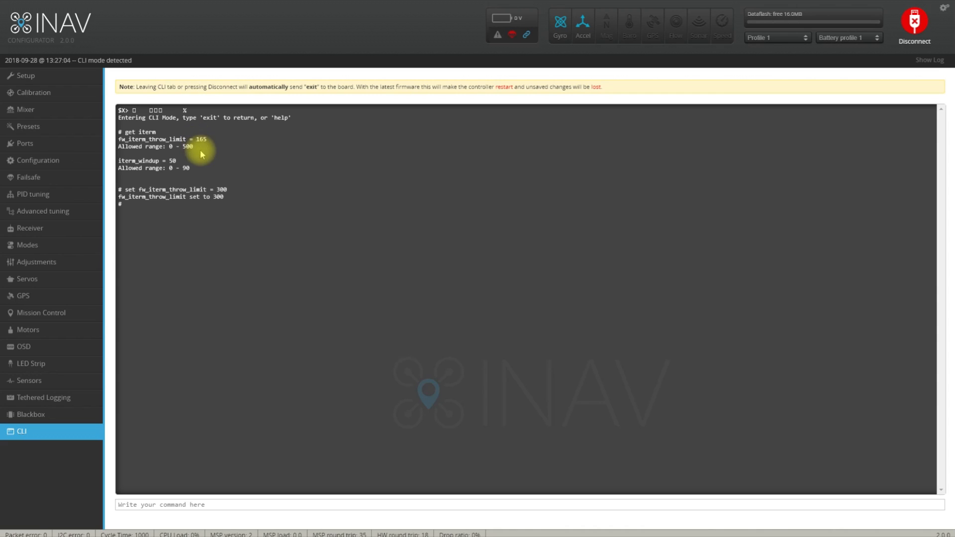
# Step: Save the command line changes and reconnect to the flight controller on COM3
pyautogui.click(219, 503)
pyautogui.write('save')
pyautogui.press('Return')
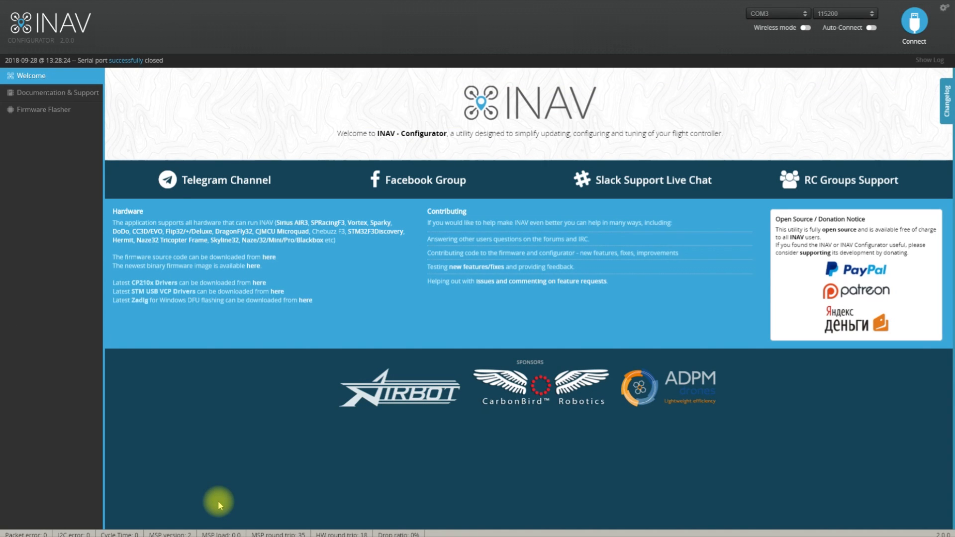
pyautogui.click(913, 20)
pyautogui.click(913, 20)
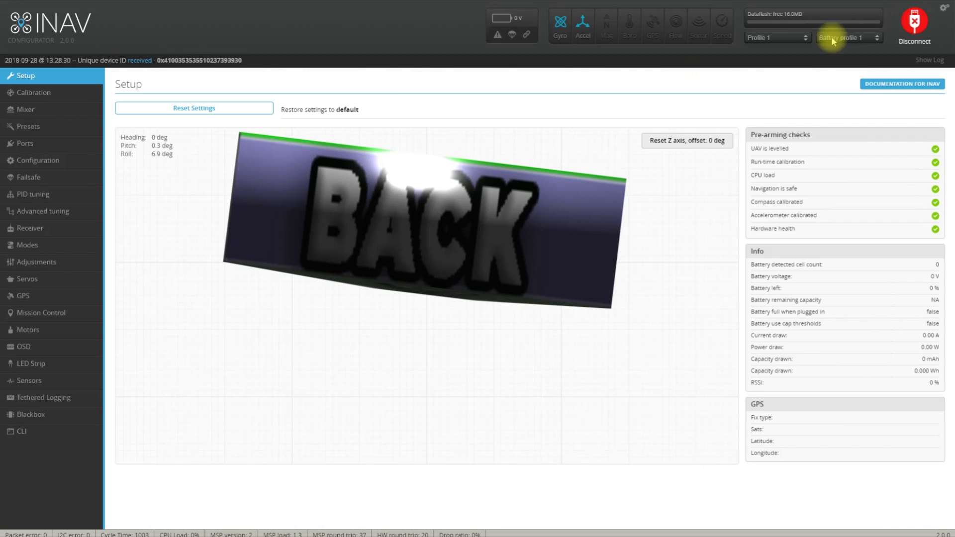